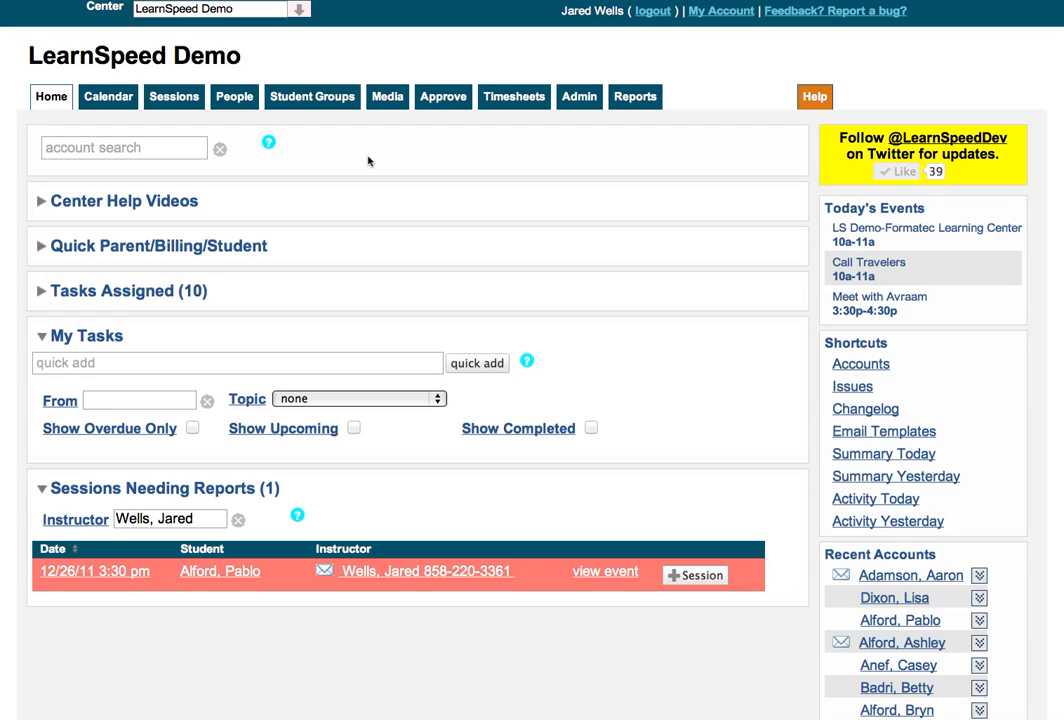
Open the Tutor timesheet type for editing from the admin configuration's timesheet types
left_click(583, 103)
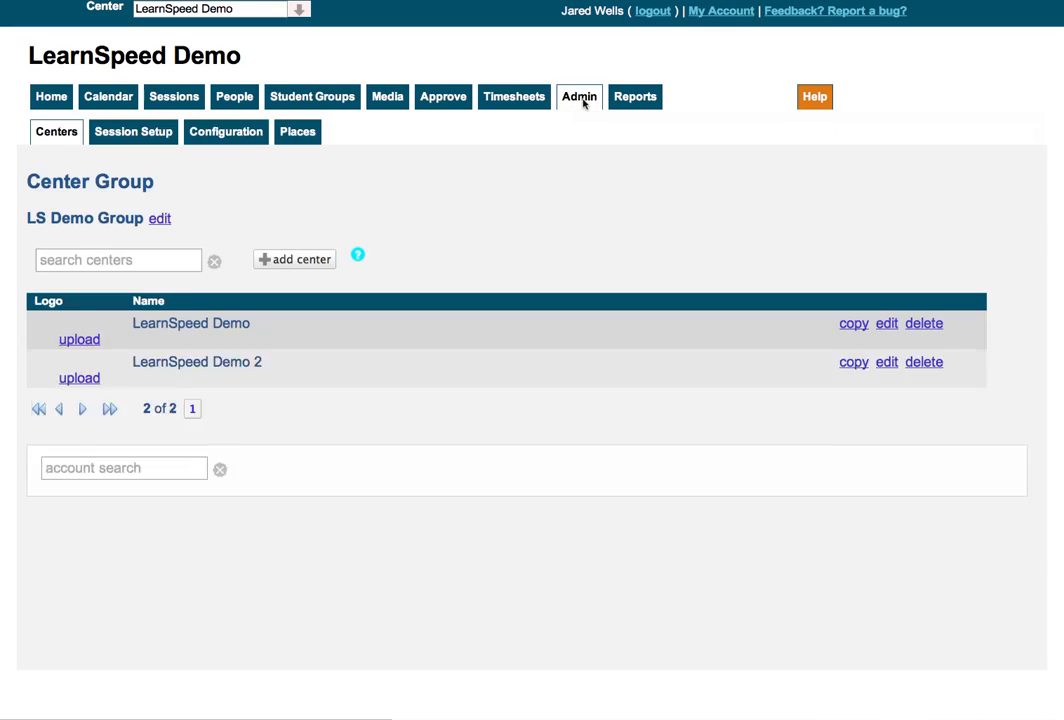
left_click(251, 137)
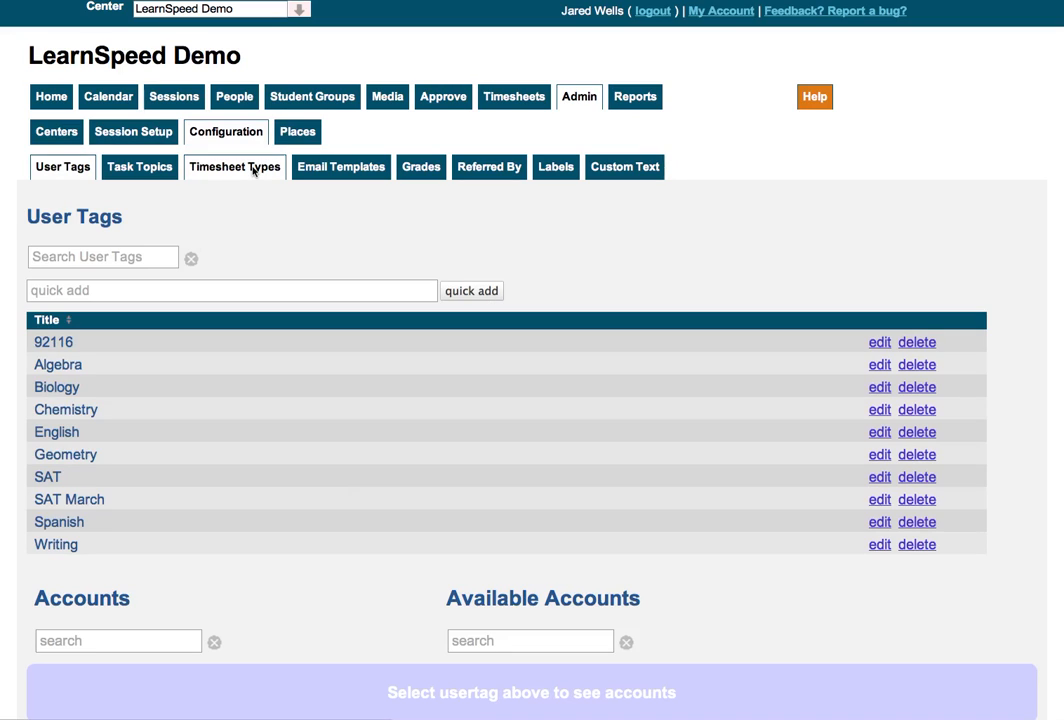
left_click(253, 168)
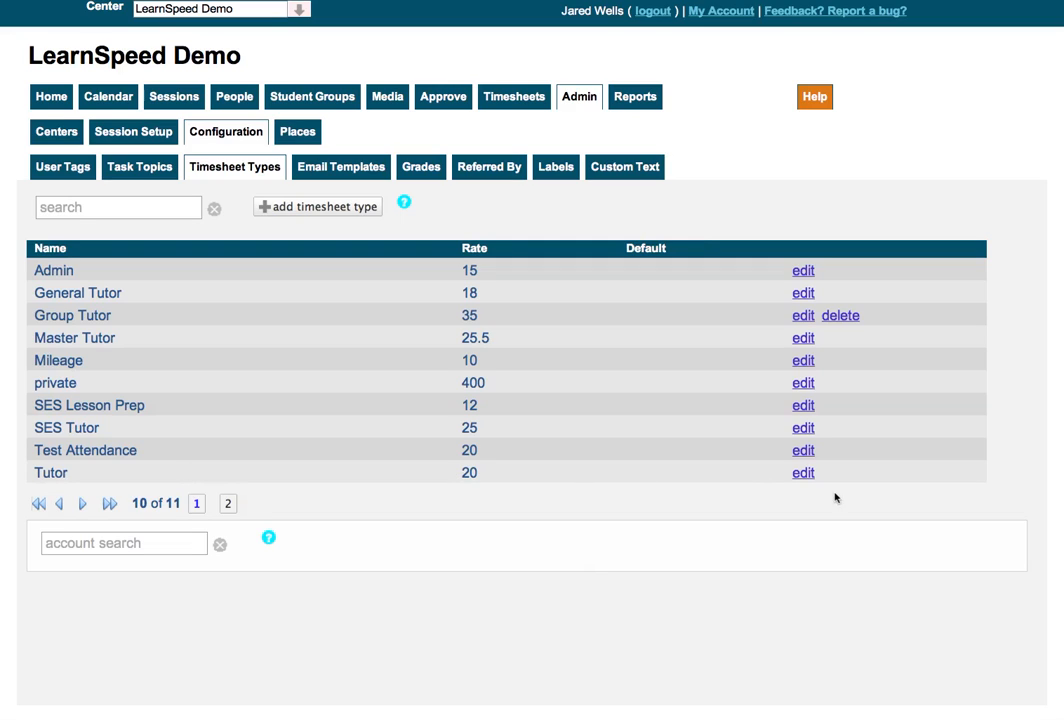
left_click(803, 473)
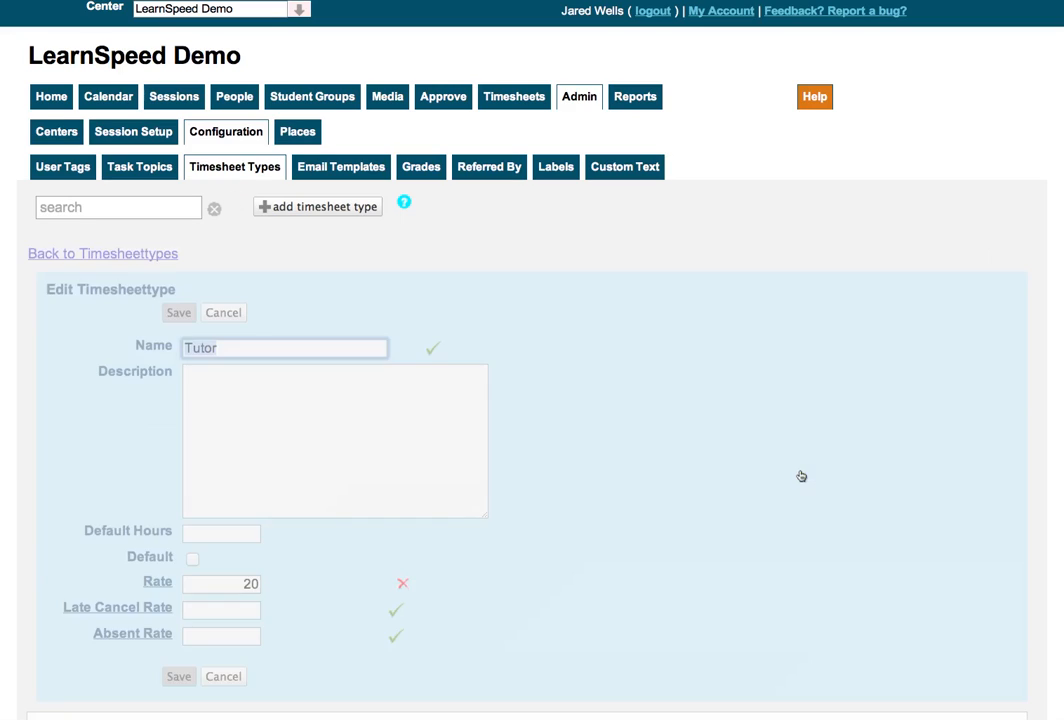
scroll(691, 382, "down", 3)
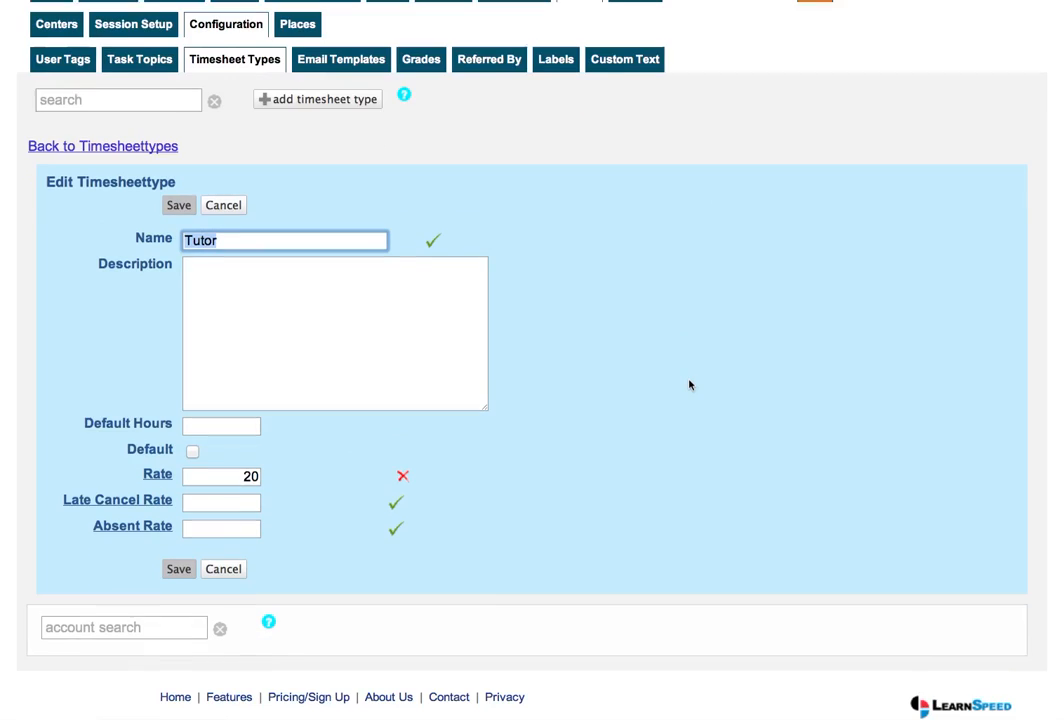
left_click(213, 424)
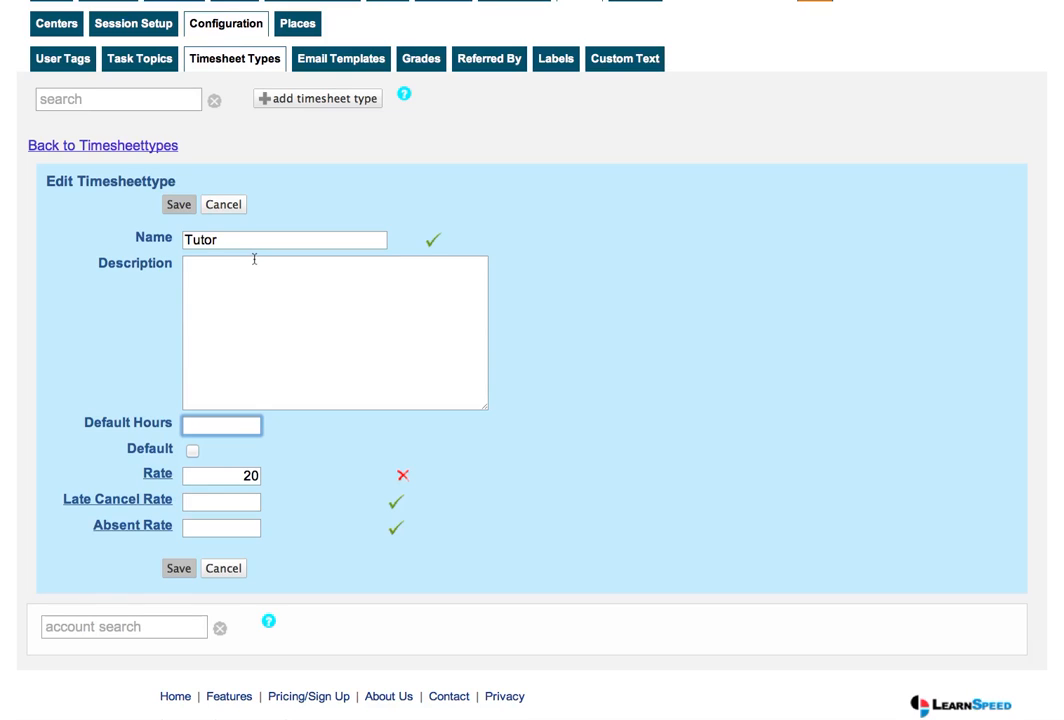
Set both the late cancel rate and the absent rate of the Tutor timesheet type to 10
left_click(255, 502)
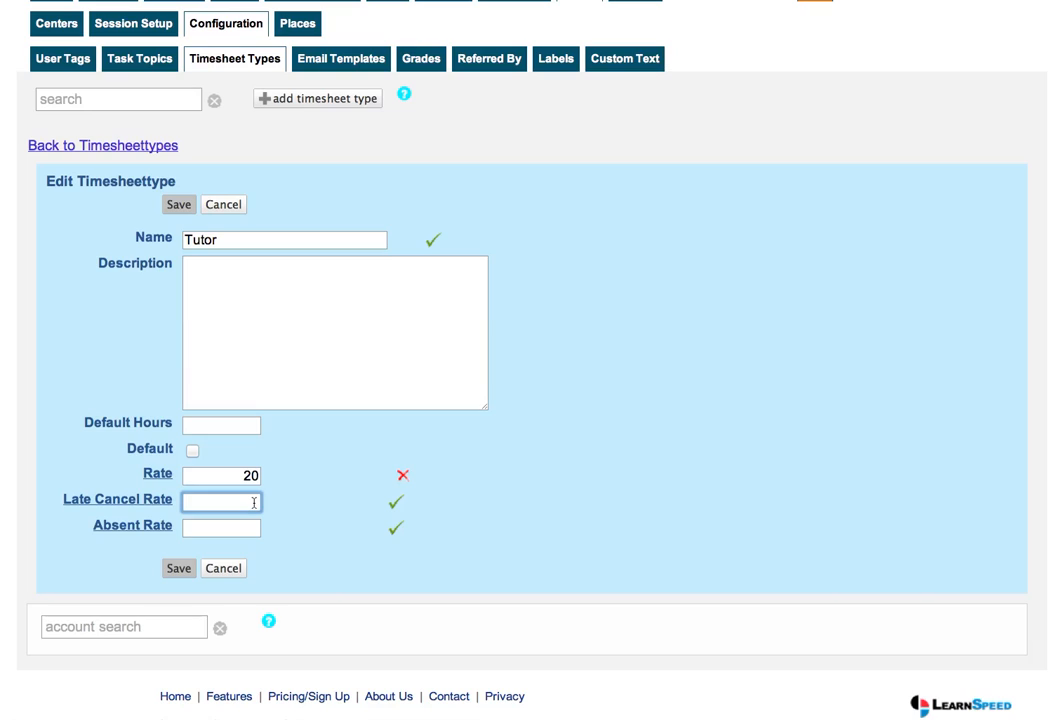
type("10")
left_click(253, 527)
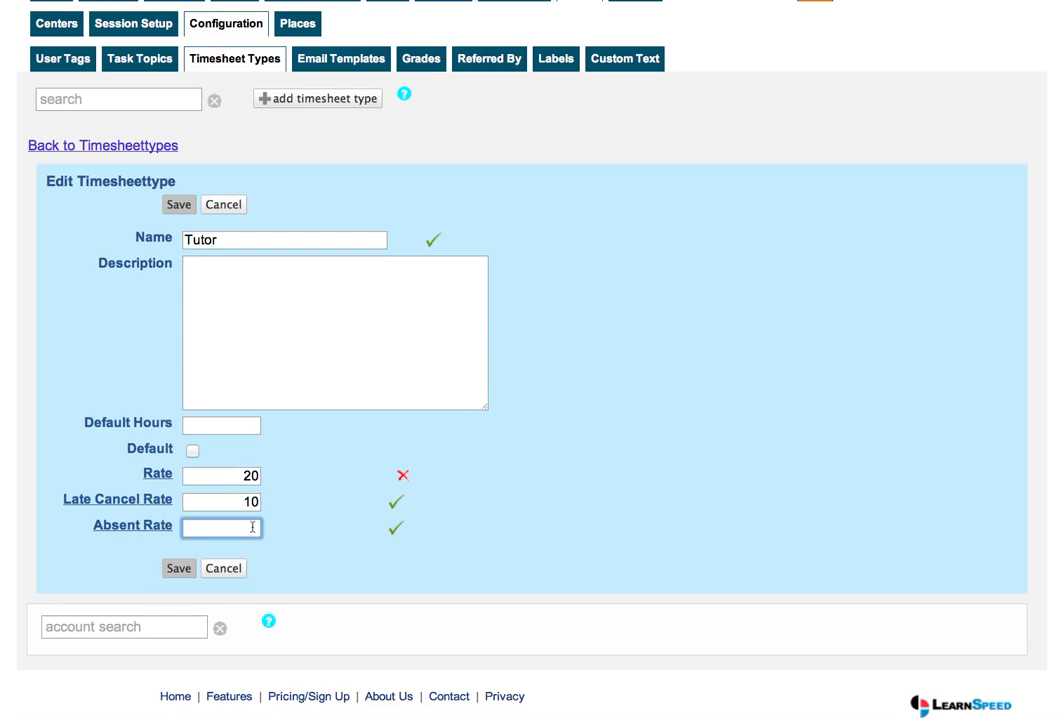
type("0")
key("BackSpace")
type("10")
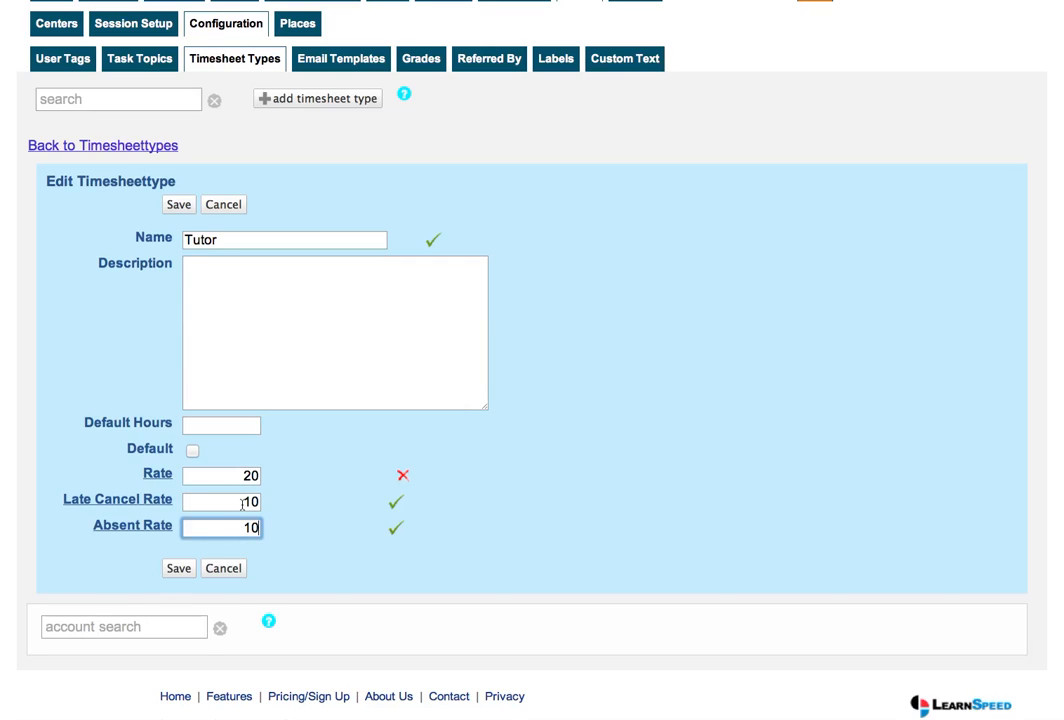
Change the Tutor timesheet type's late cancel rate and absent rate to 20 each
double_click(242, 505)
type("20")
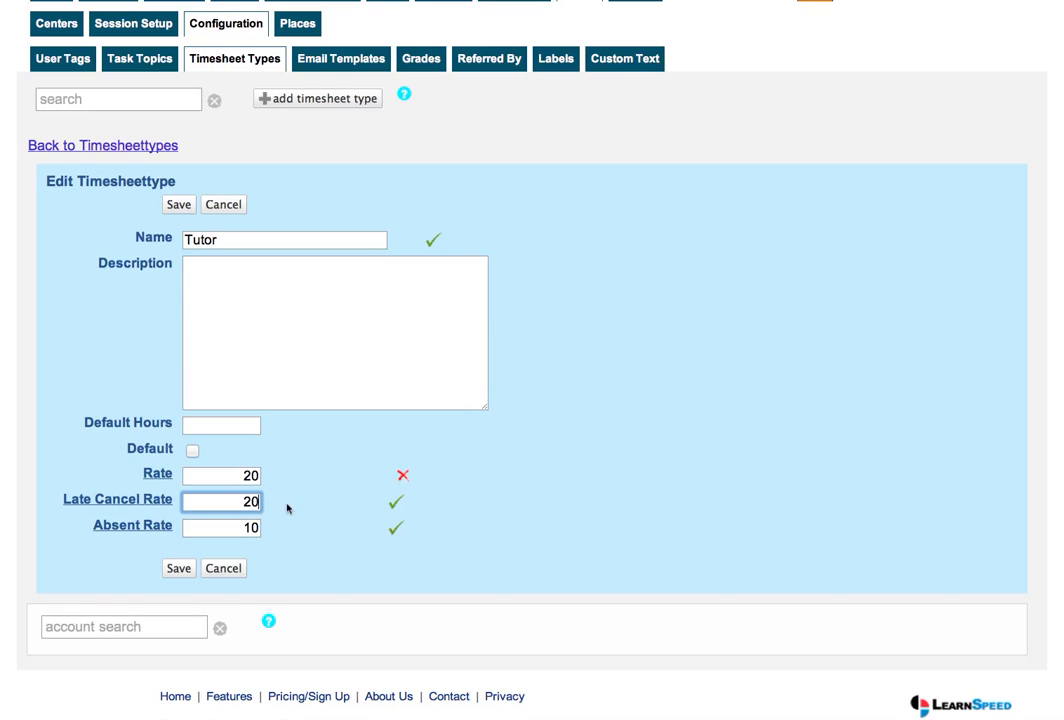
key("Tab")
type("20")
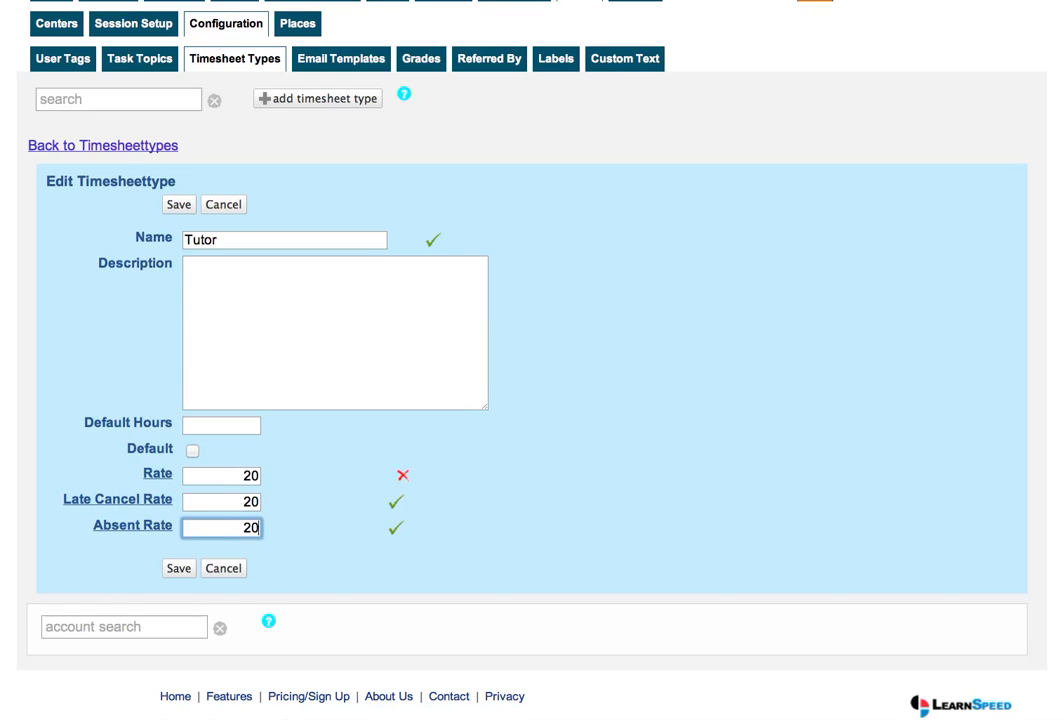
Set the Tutor timesheet type's rate to 20, late cancel rate to 10 and absent rate to 15, and save it
left_click(238, 476)
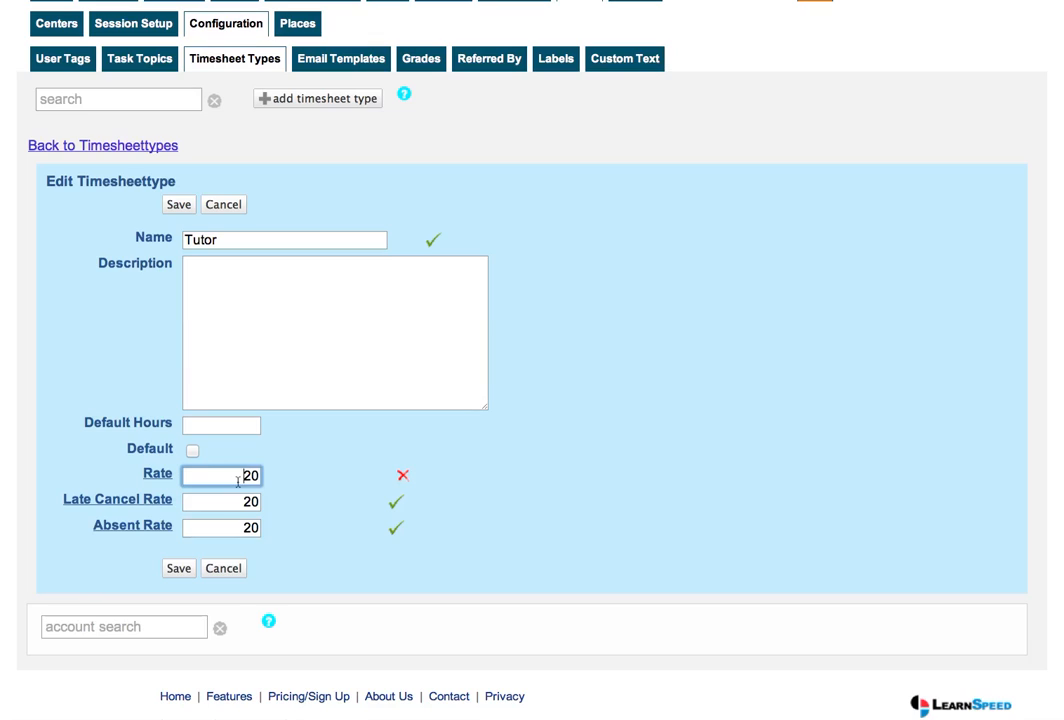
type("20")
key("Tab")
type("10")
key("Tab")
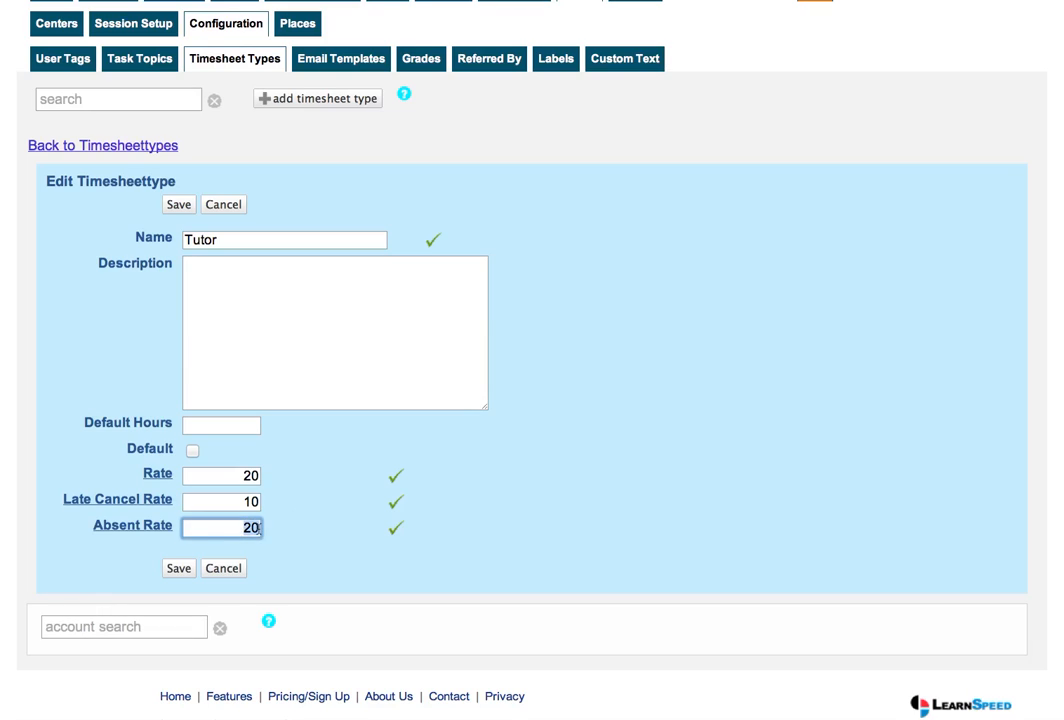
type("15")
left_click(361, 544)
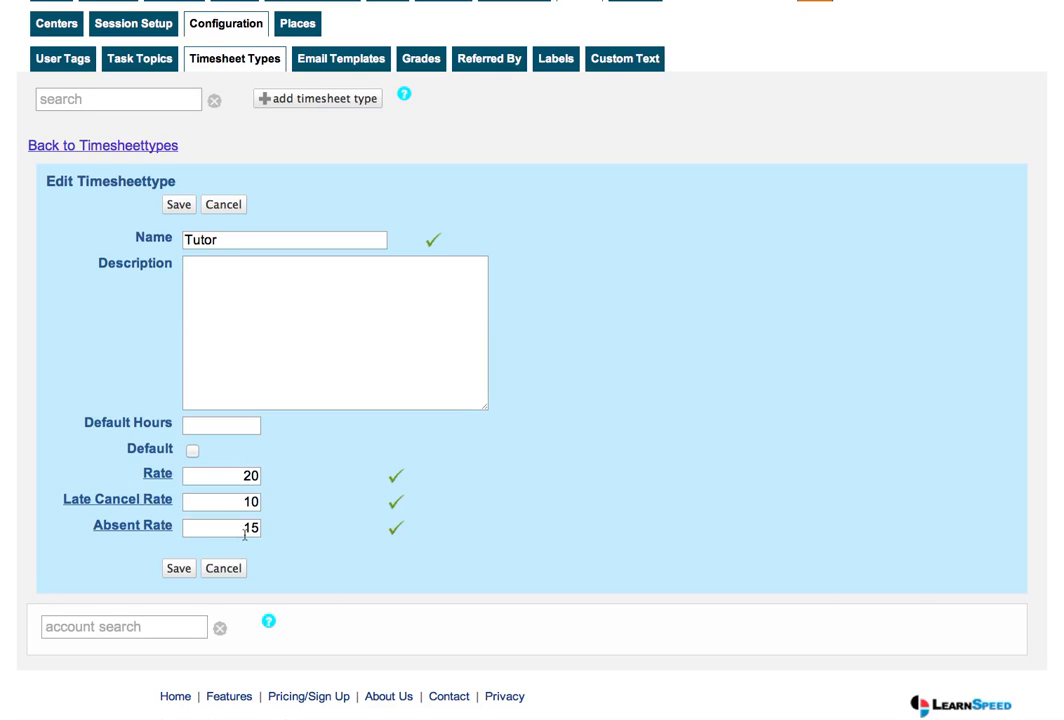
left_click(177, 569)
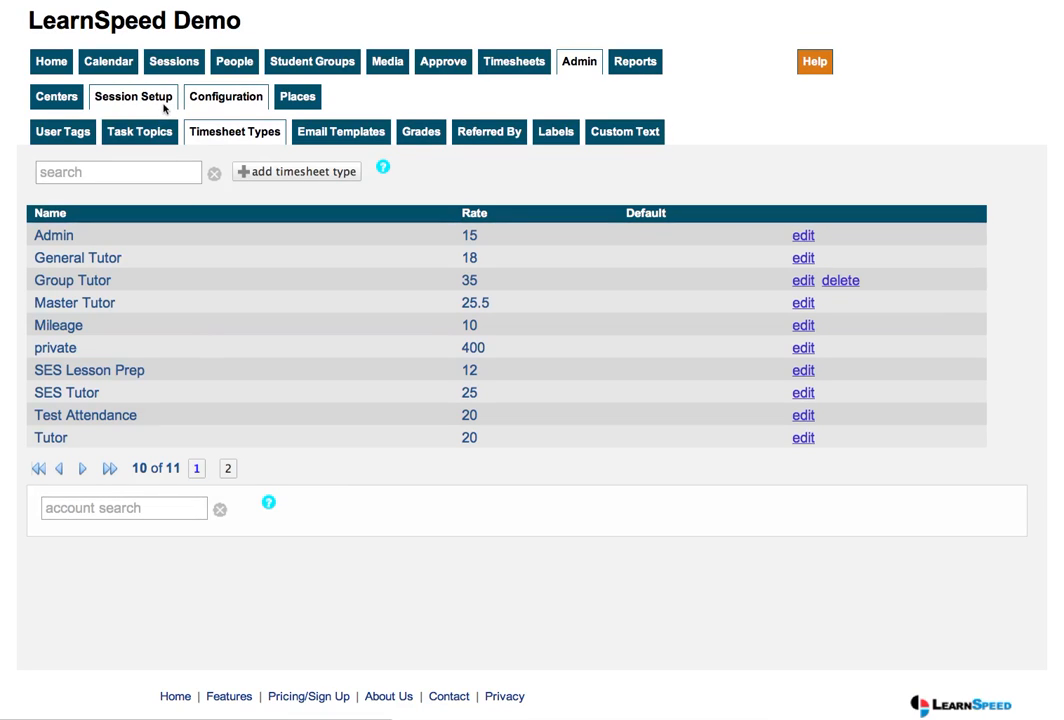
Open the Private session type for editing in the session setup and enter a rate of 60
left_click(164, 108)
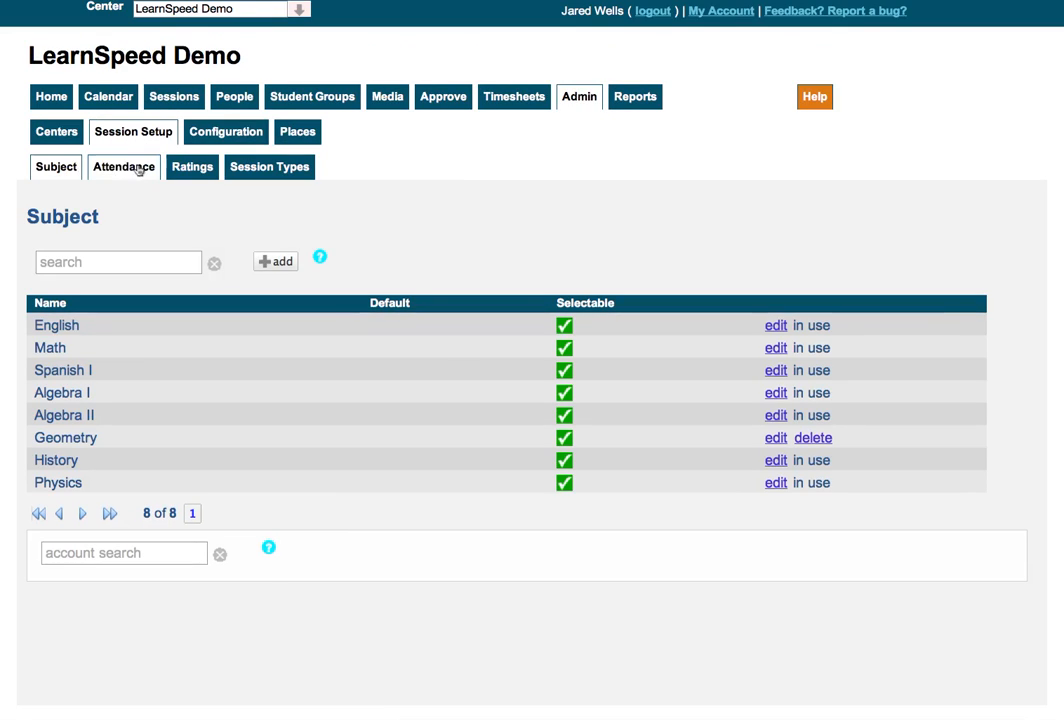
left_click(254, 170)
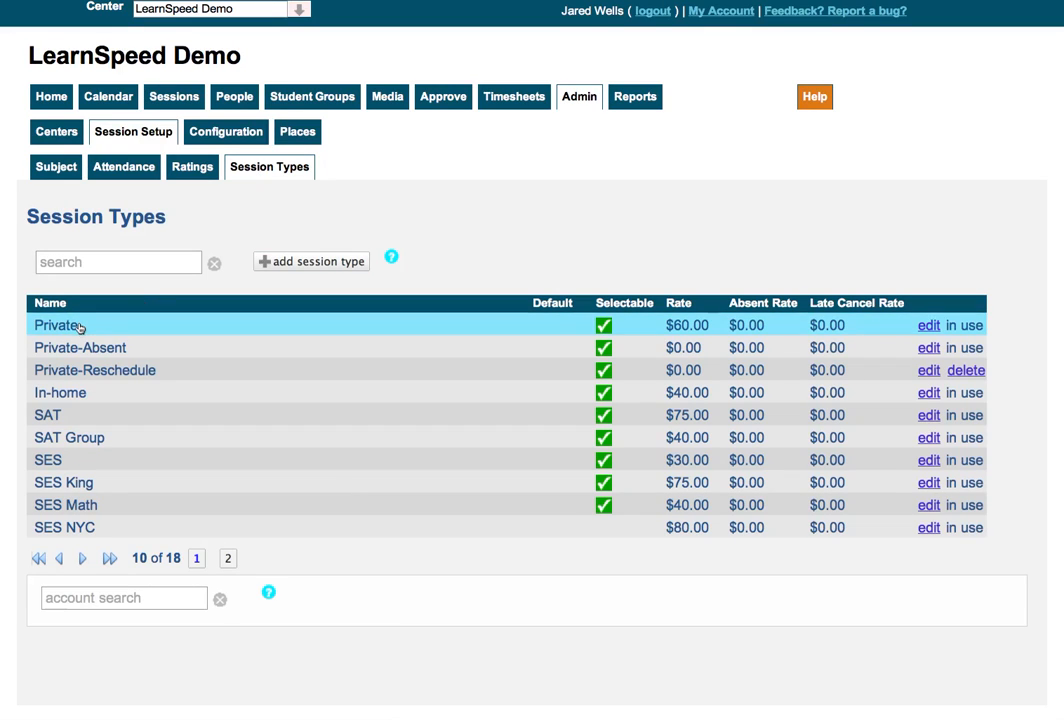
left_click(929, 326)
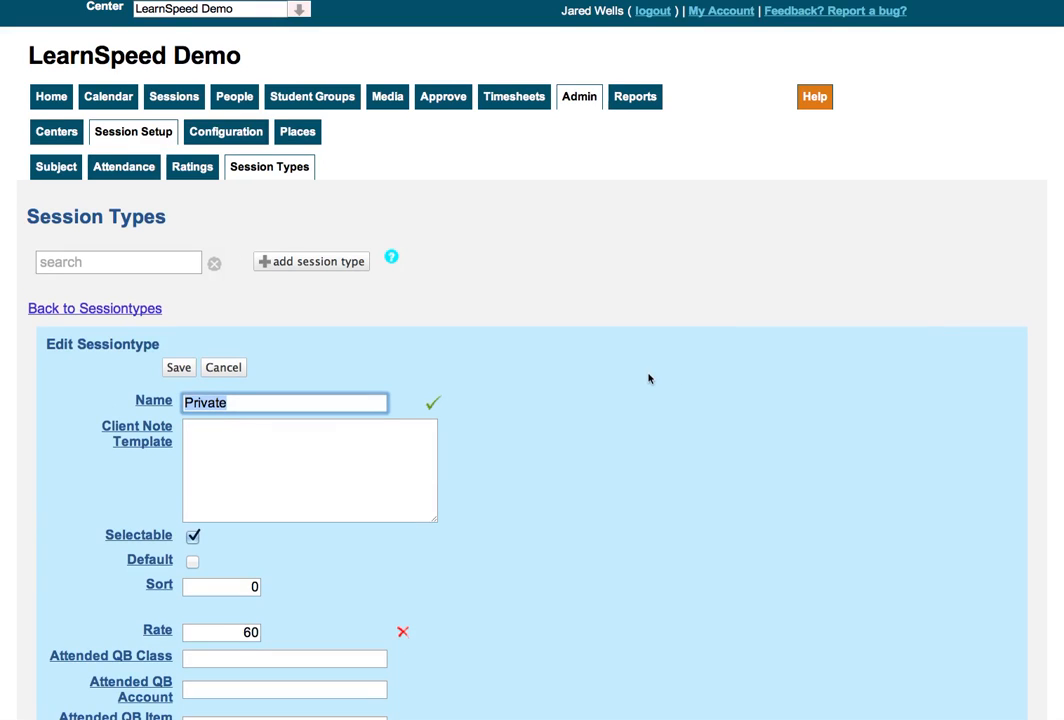
scroll(646, 375, "down", 5)
scroll(648, 378, "down", 4)
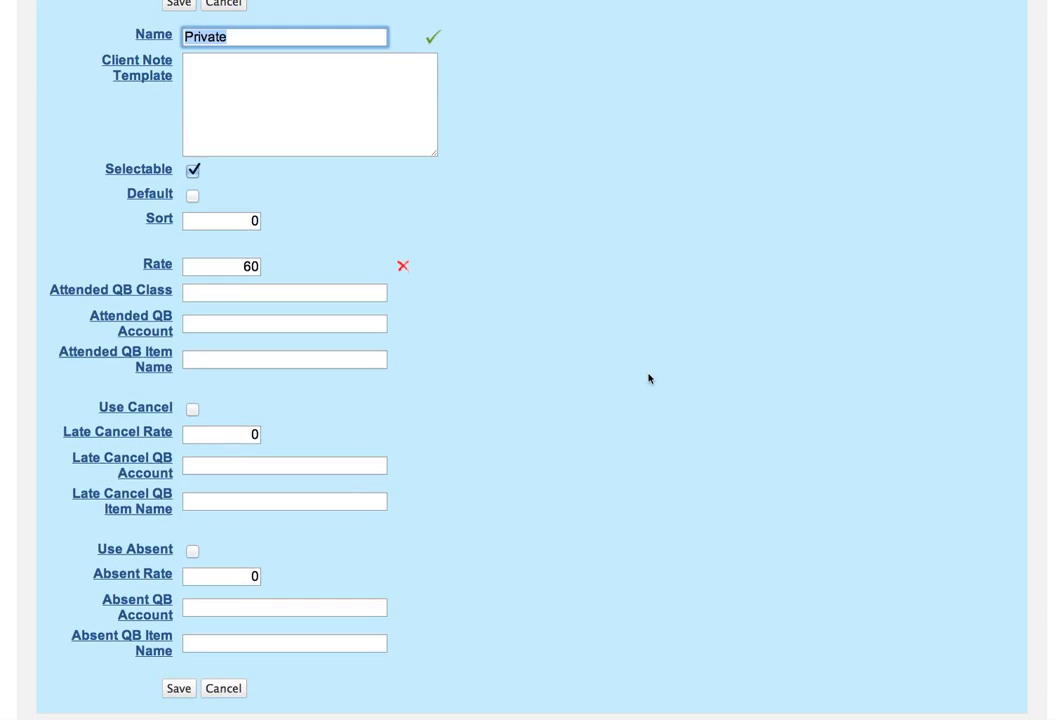
left_click_drag(190, 232, 291, 232)
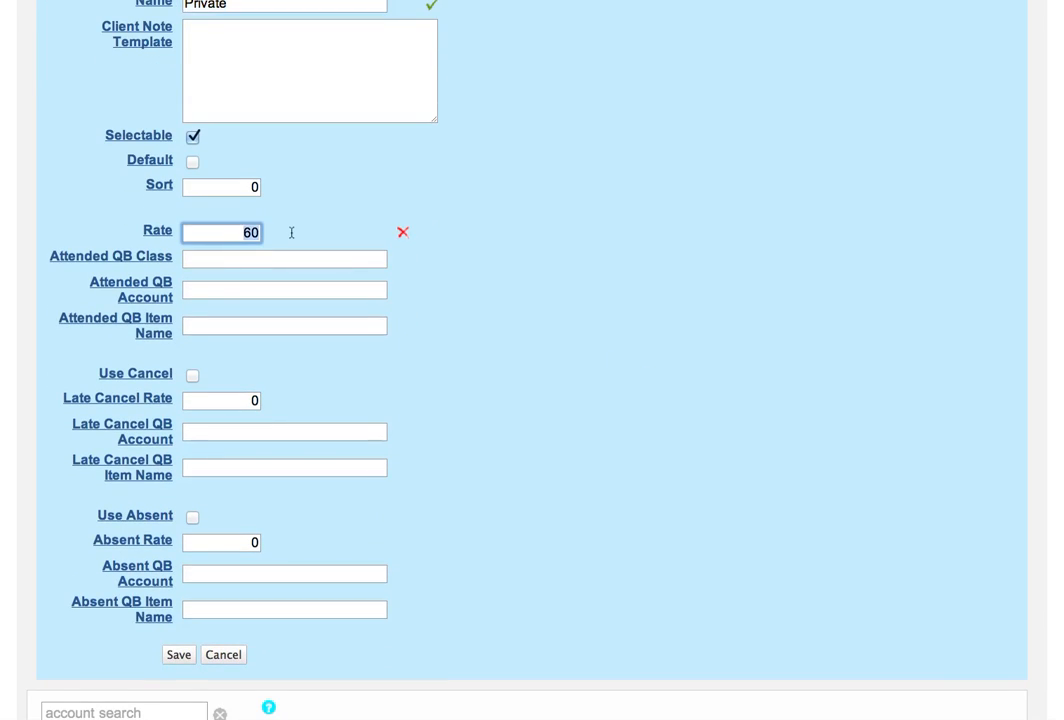
type("60")
left_click(535, 248)
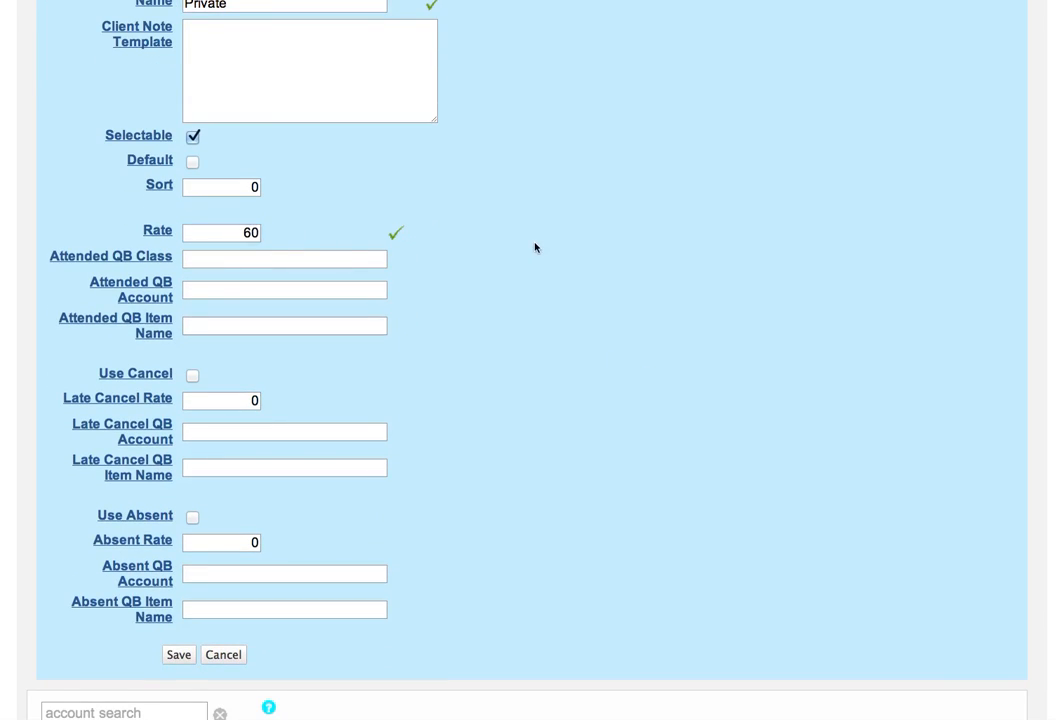
Enable Use Cancel for the Private session type and set its late cancel rate to 30
scroll(535, 248, "down", 2)
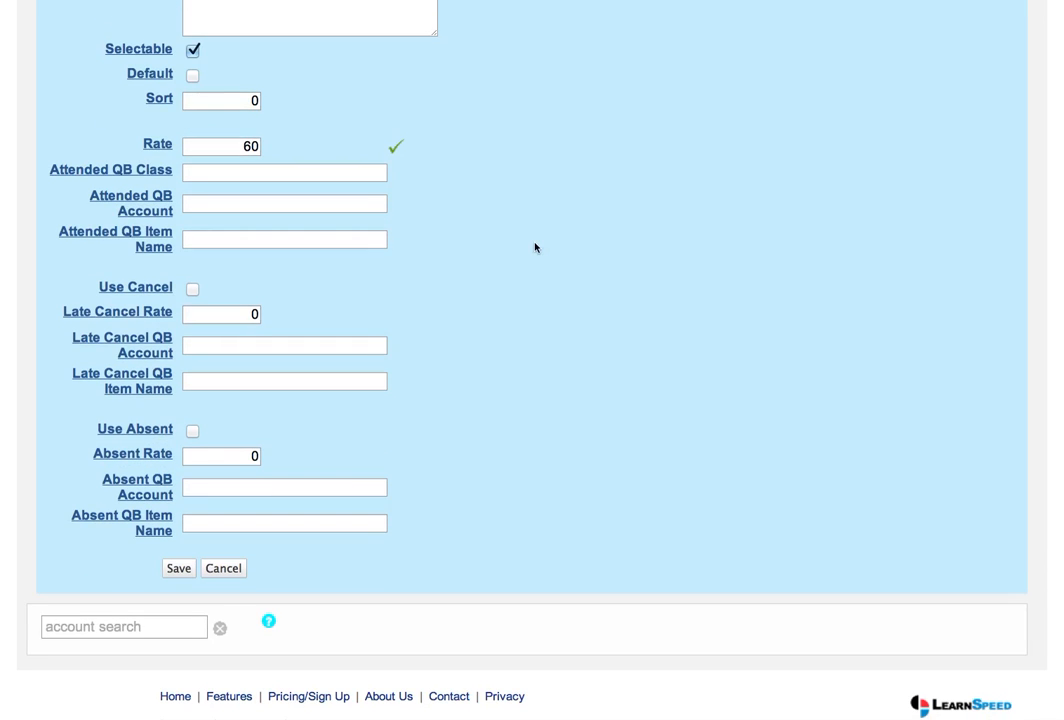
left_click(192, 288)
left_click(237, 315)
type("3")
left_click(489, 344)
Try an absent rate of 60 for the Private session type, toggling Use Absent on and off
double_click(213, 458)
type("60")
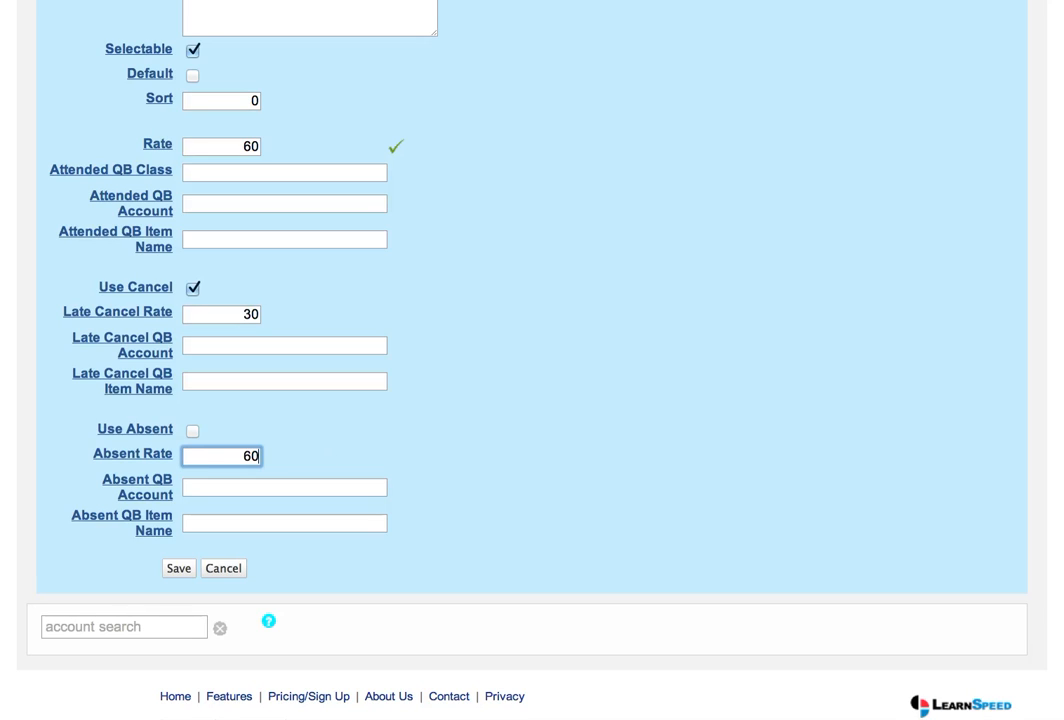
left_click(200, 431)
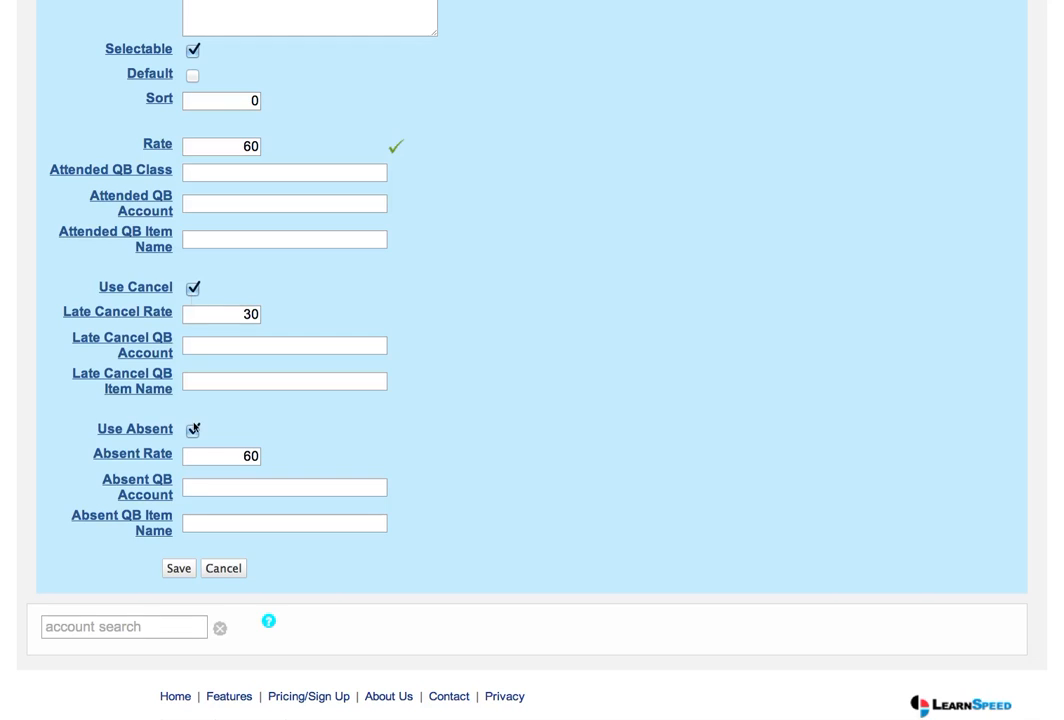
left_click(194, 432)
left_click(194, 430)
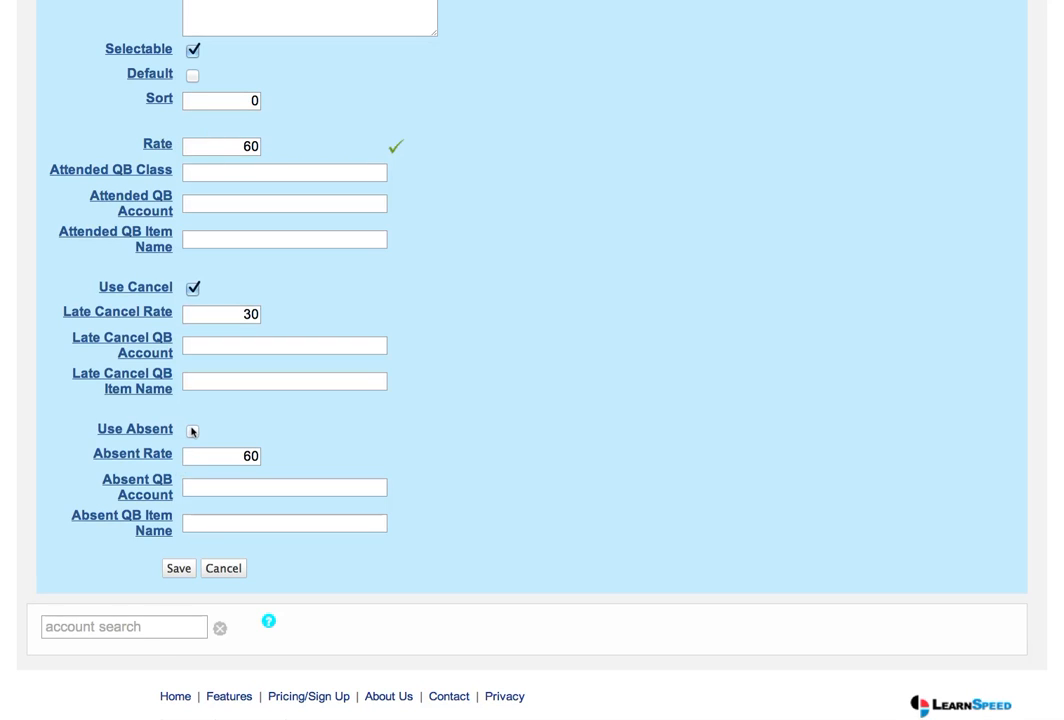
Set the Private session type's absent rate to 50 and save the session type
left_click(245, 456)
key("BackSpace")
key("BackSpace")
type("50")
left_click(528, 470)
left_click(180, 568)
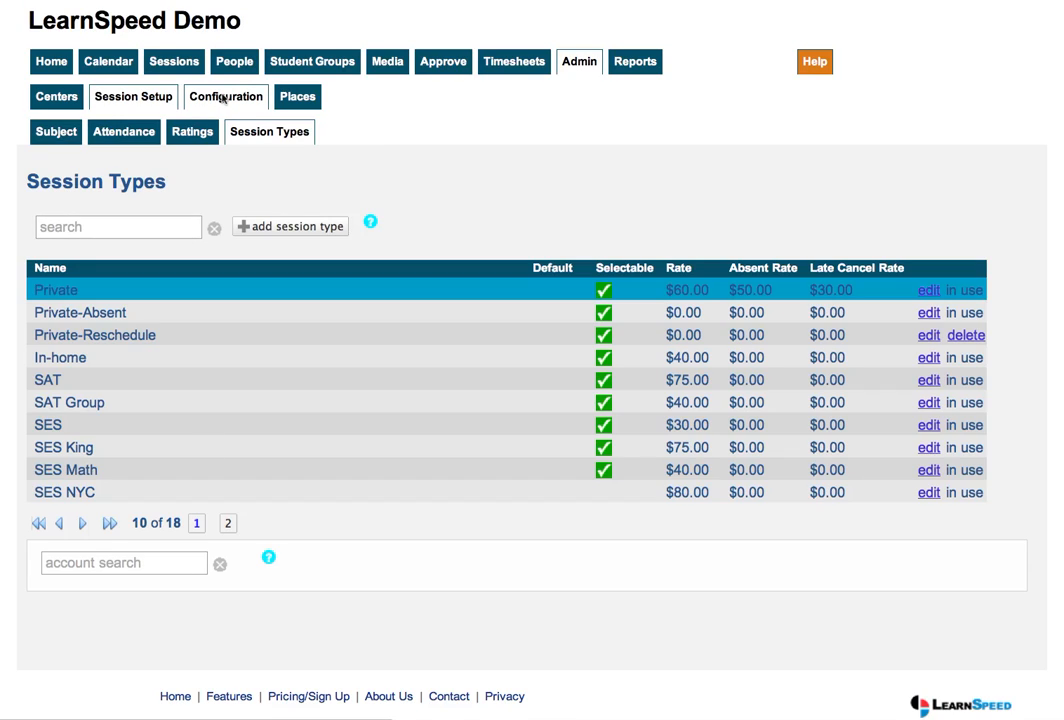
Reopen the Tutor timesheet type to review its regular, late cancel and absent rates, closing it without changes
left_click(224, 97)
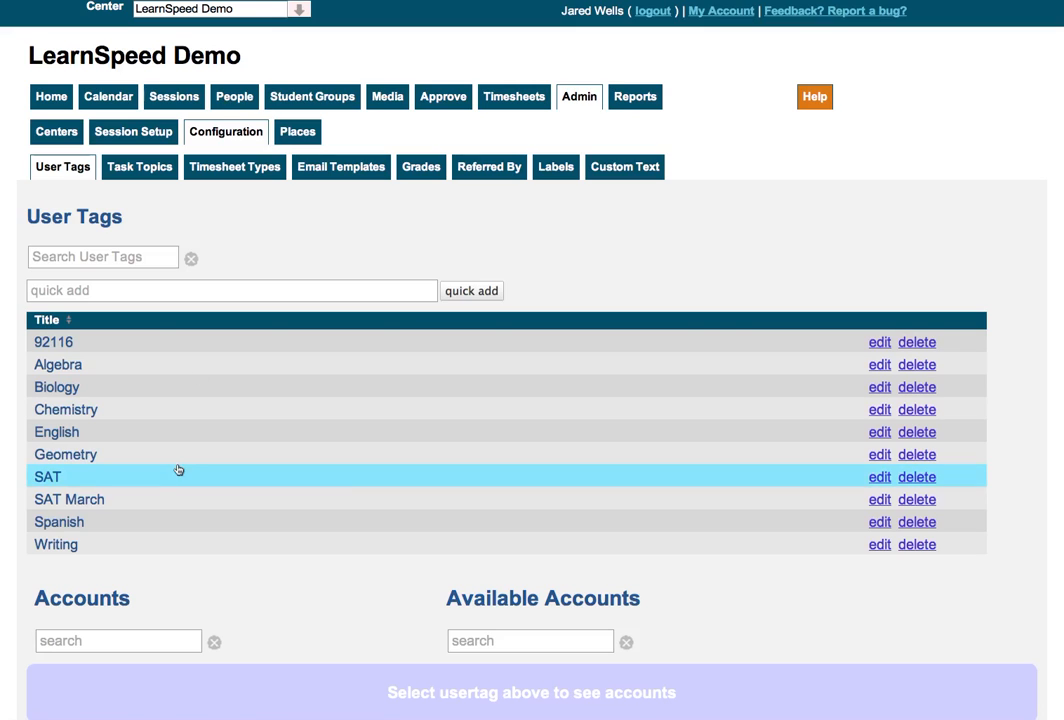
left_click(274, 170)
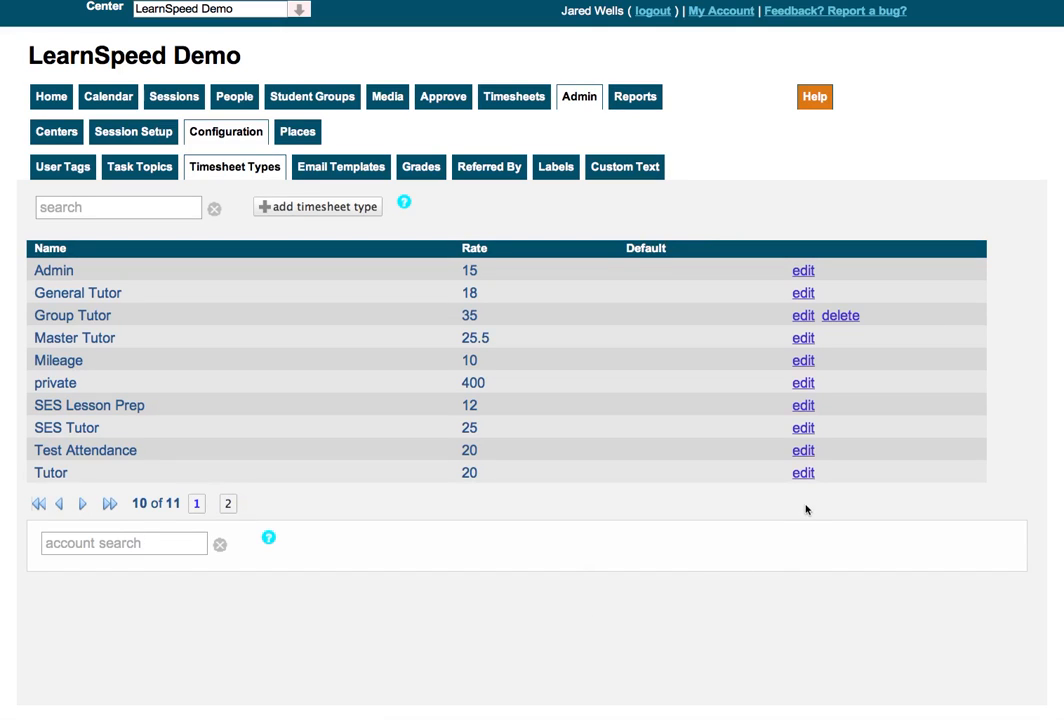
left_click(803, 473)
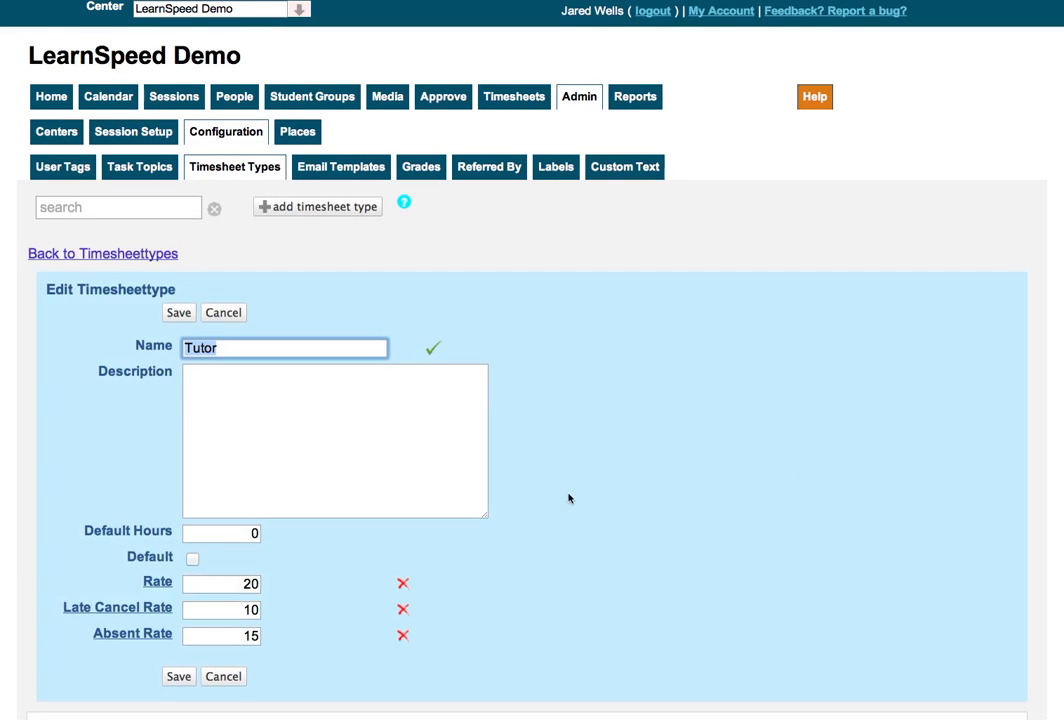
left_click(230, 586)
left_click(221, 608)
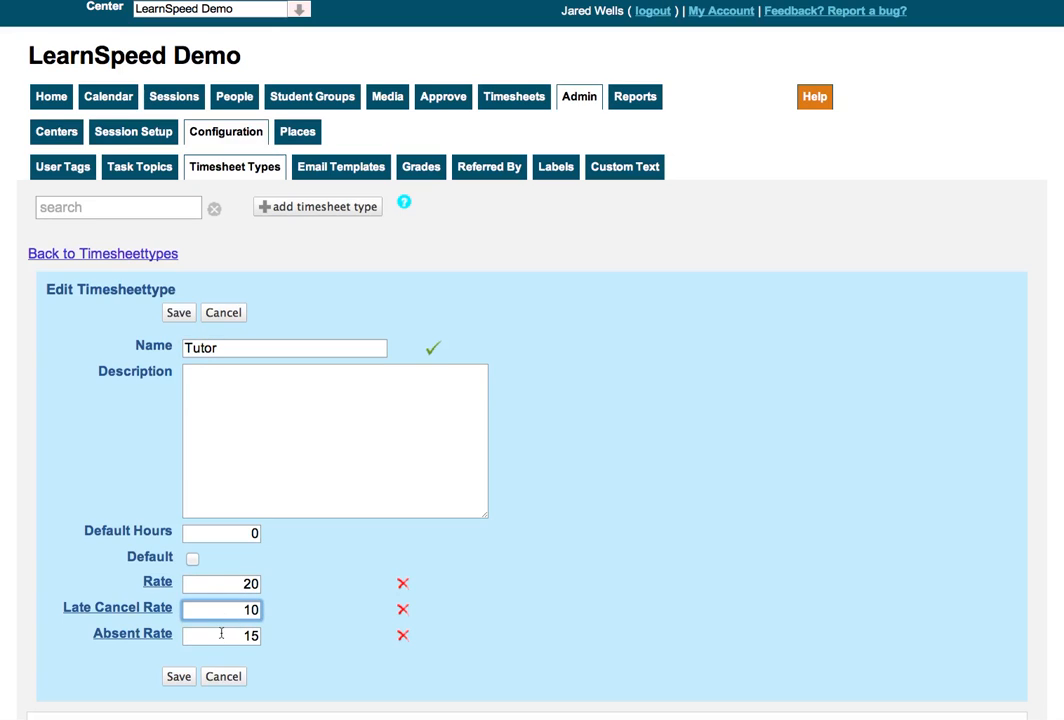
left_click(221, 635)
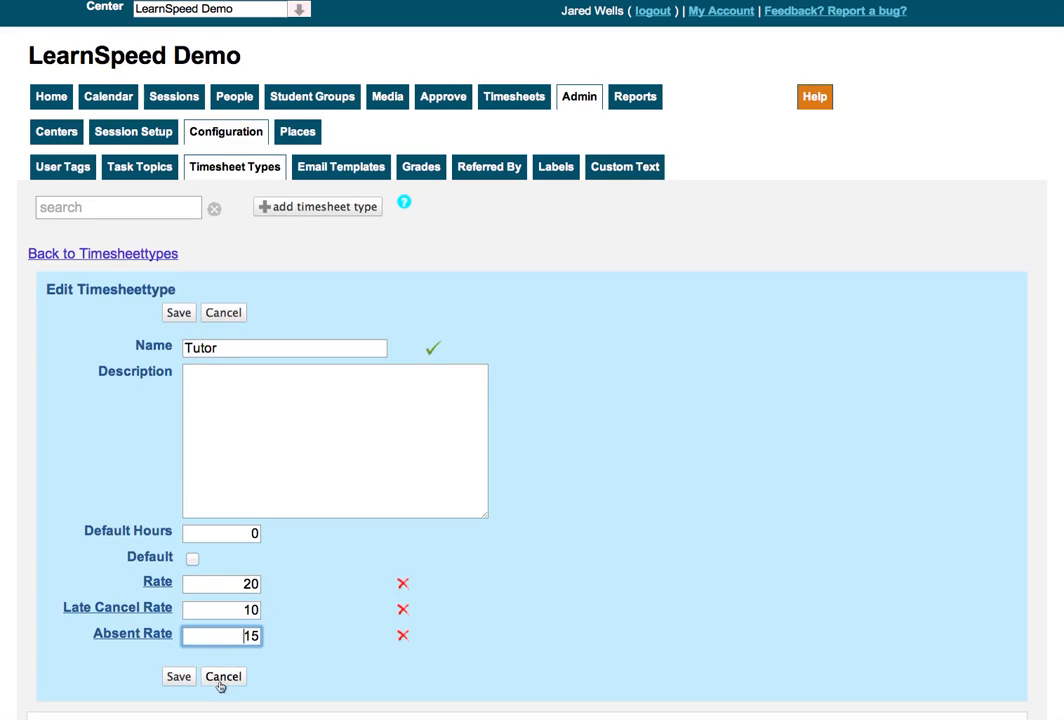
left_click(222, 679)
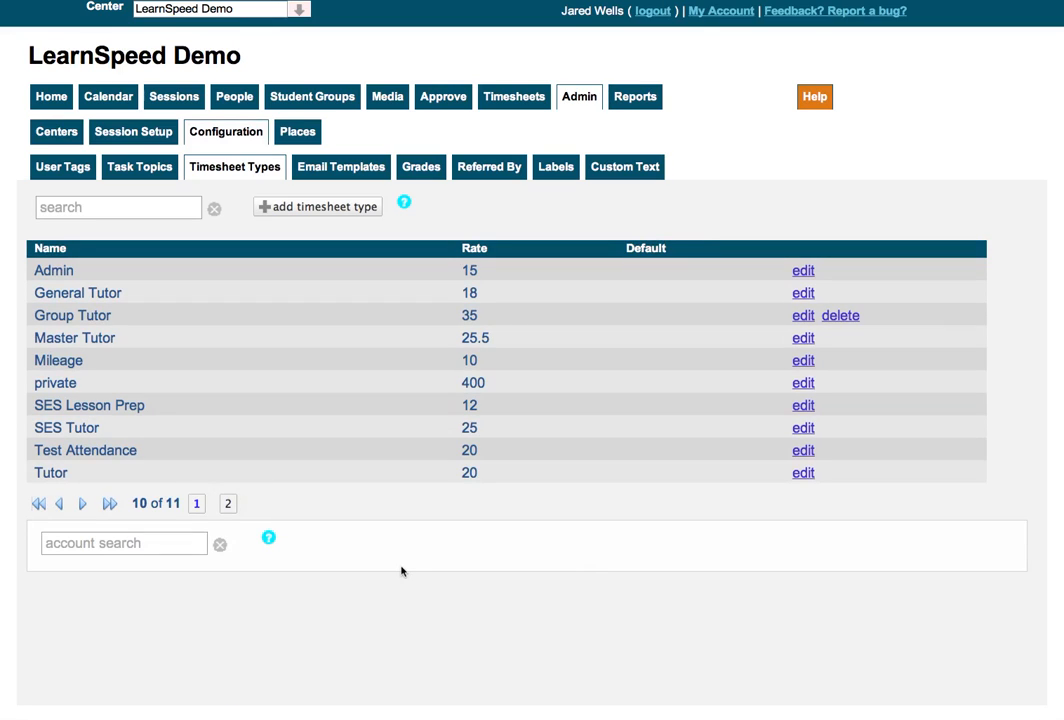
Open the list of instructors and select the second instructor to show the related data
left_click(233, 97)
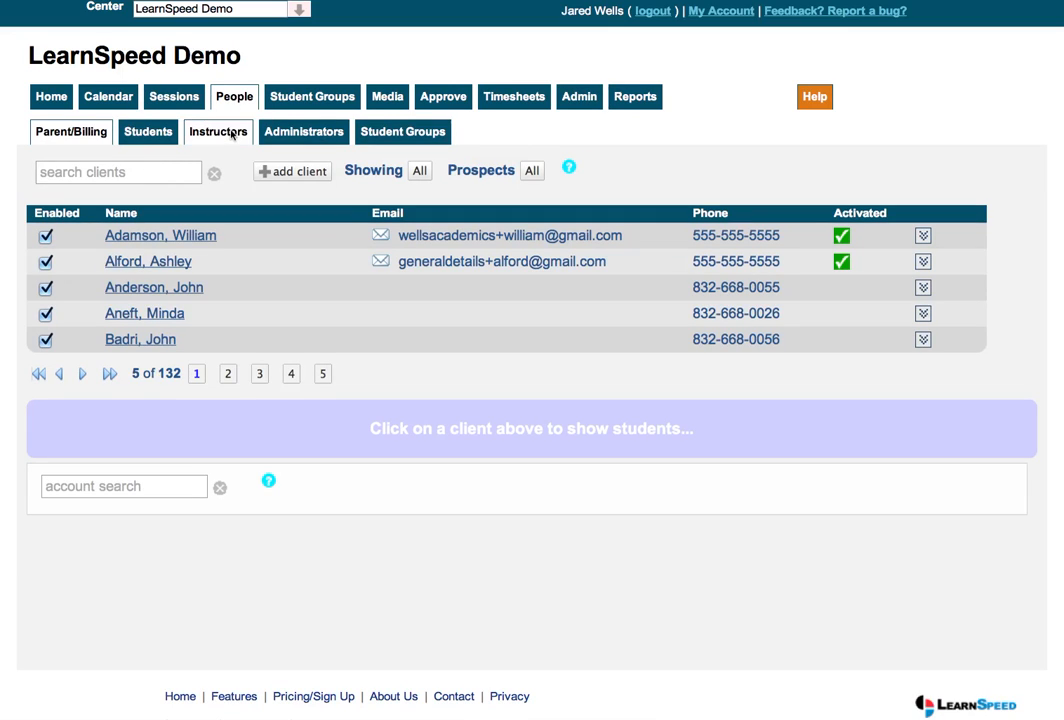
left_click(219, 132)
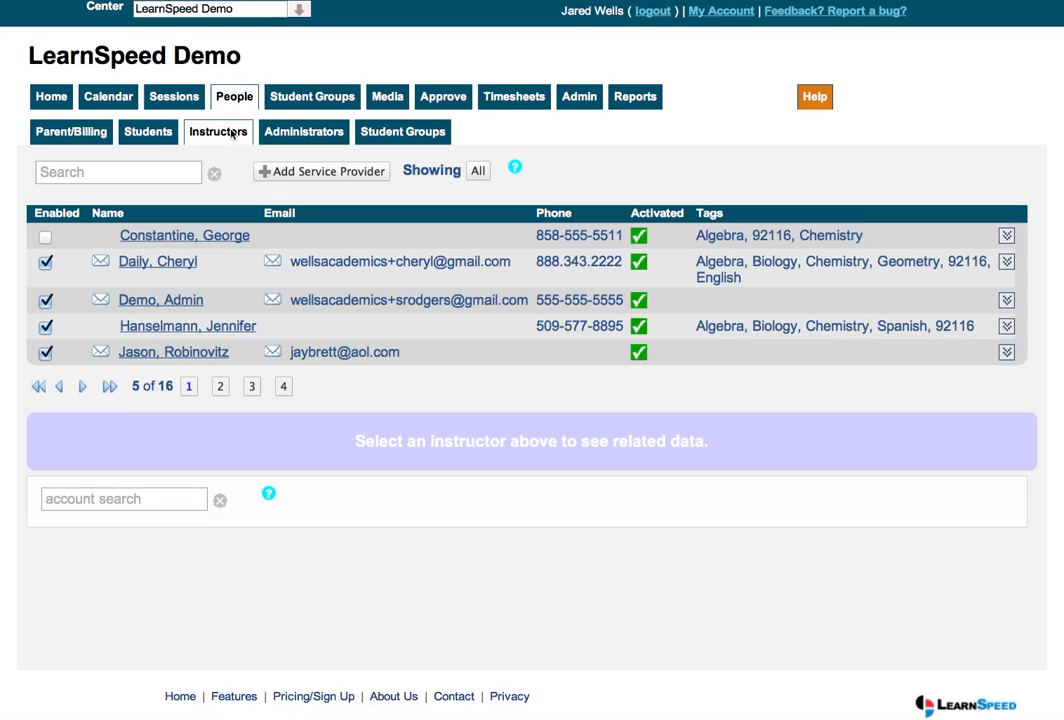
left_click(230, 270)
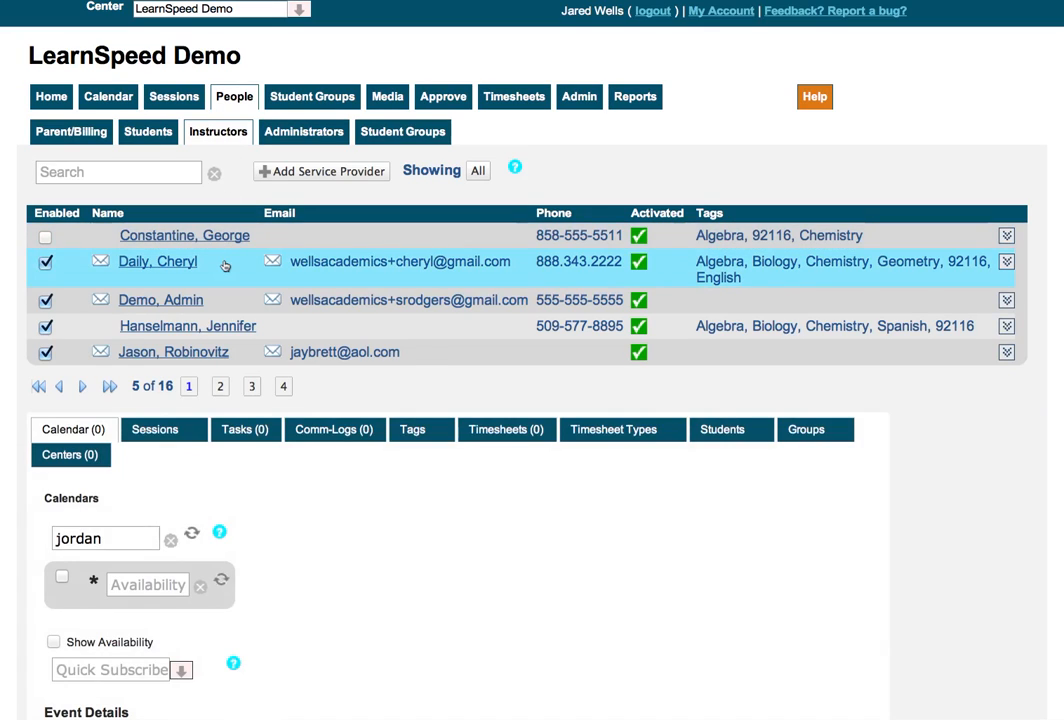
Show the timesheet types assigned to the second instructor and those assigned to the fourth instructor in the list
left_click(505, 432)
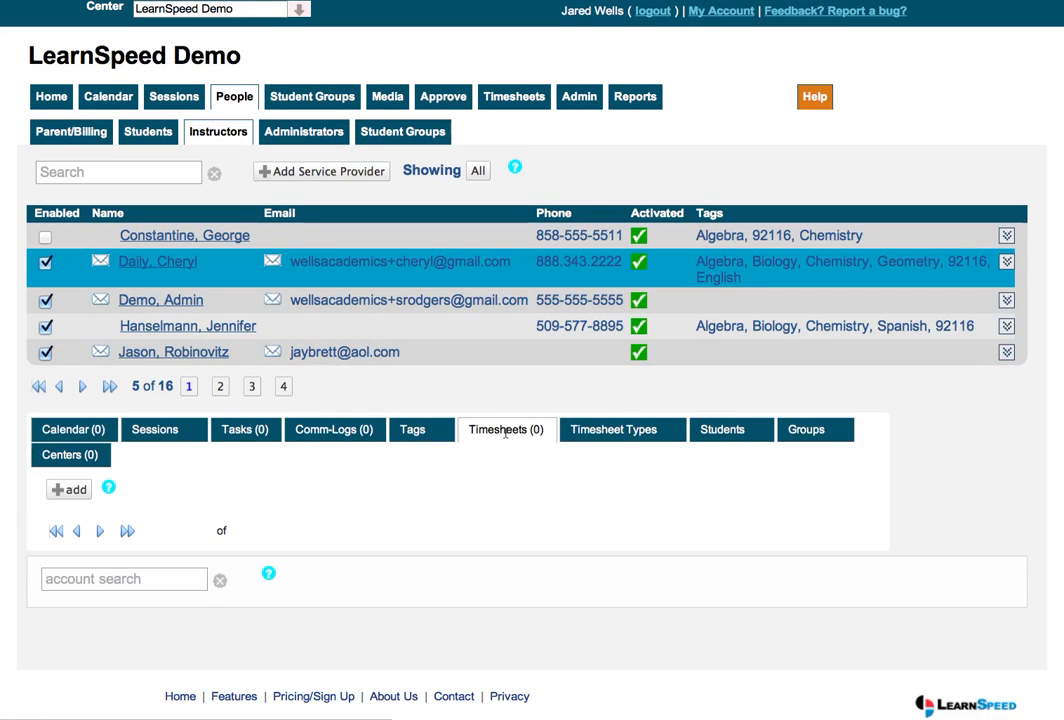
left_click(589, 429)
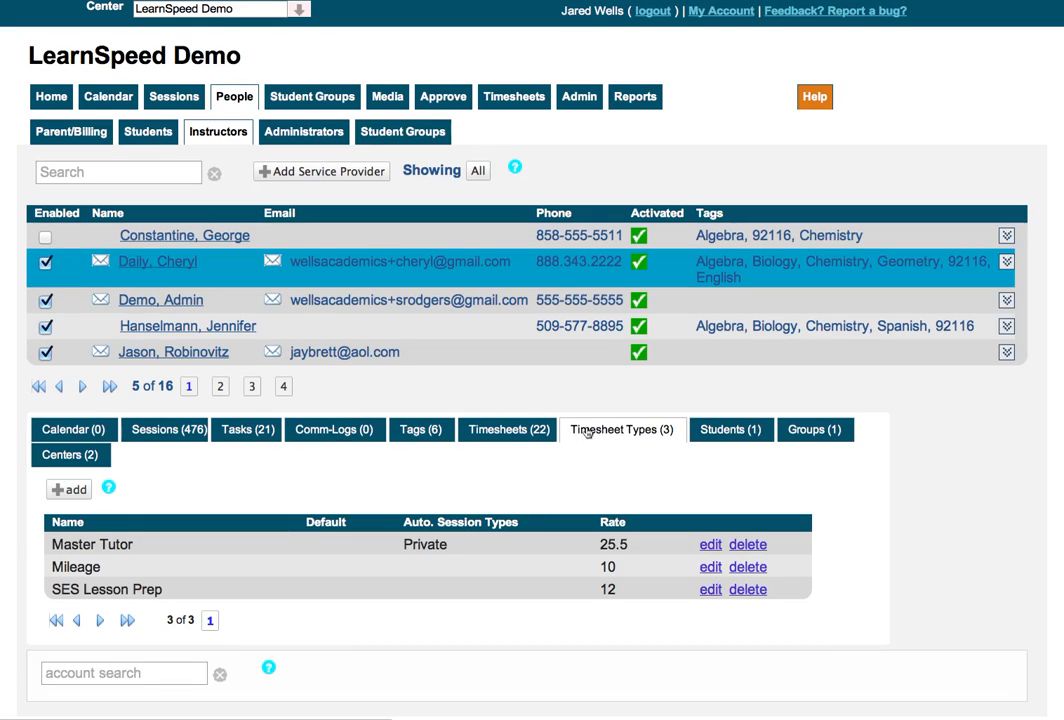
left_click(336, 326)
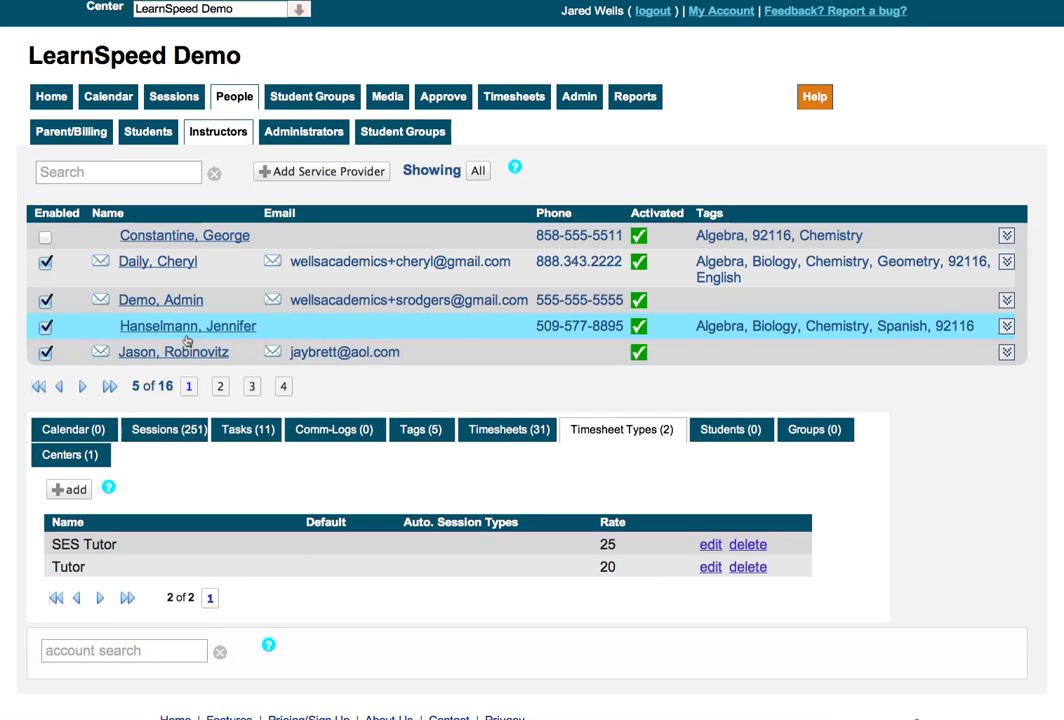
Open the fourth instructor's Tutor timesheet type to review its override rate settings, and close it without changes
left_click(712, 568)
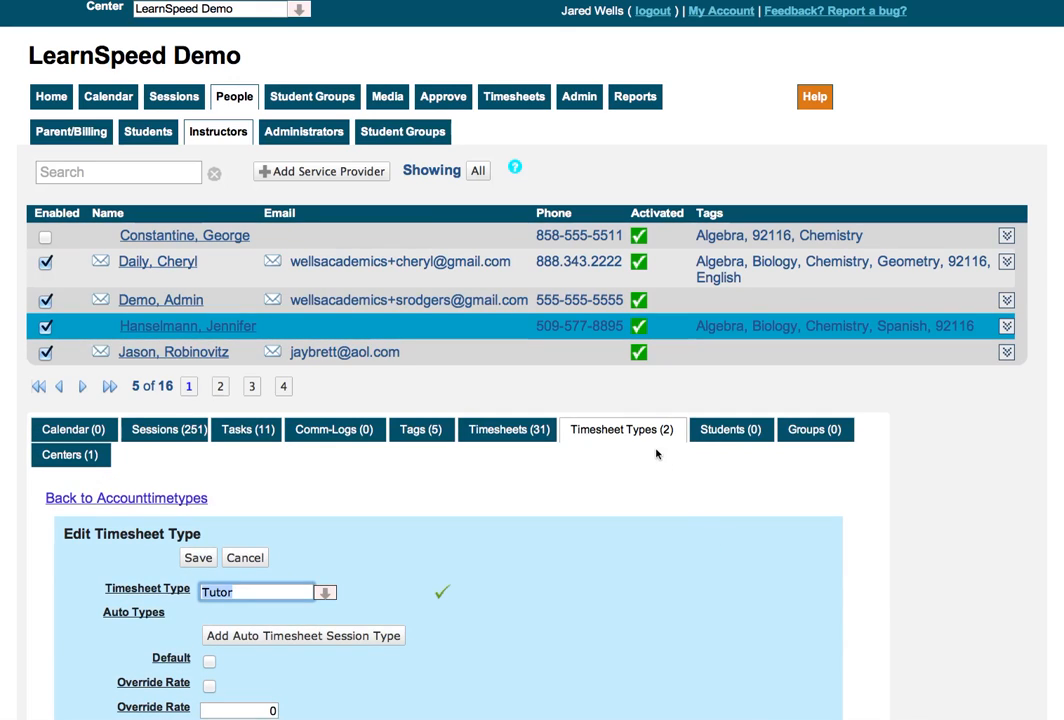
scroll(551, 480, "down", 3)
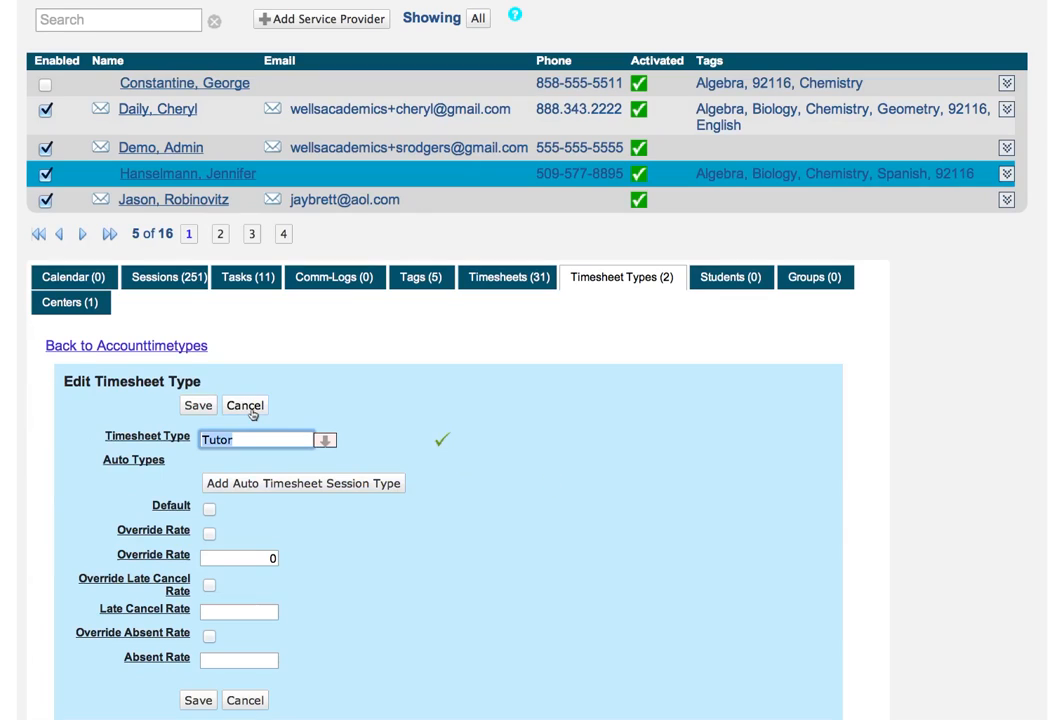
left_click(247, 409)
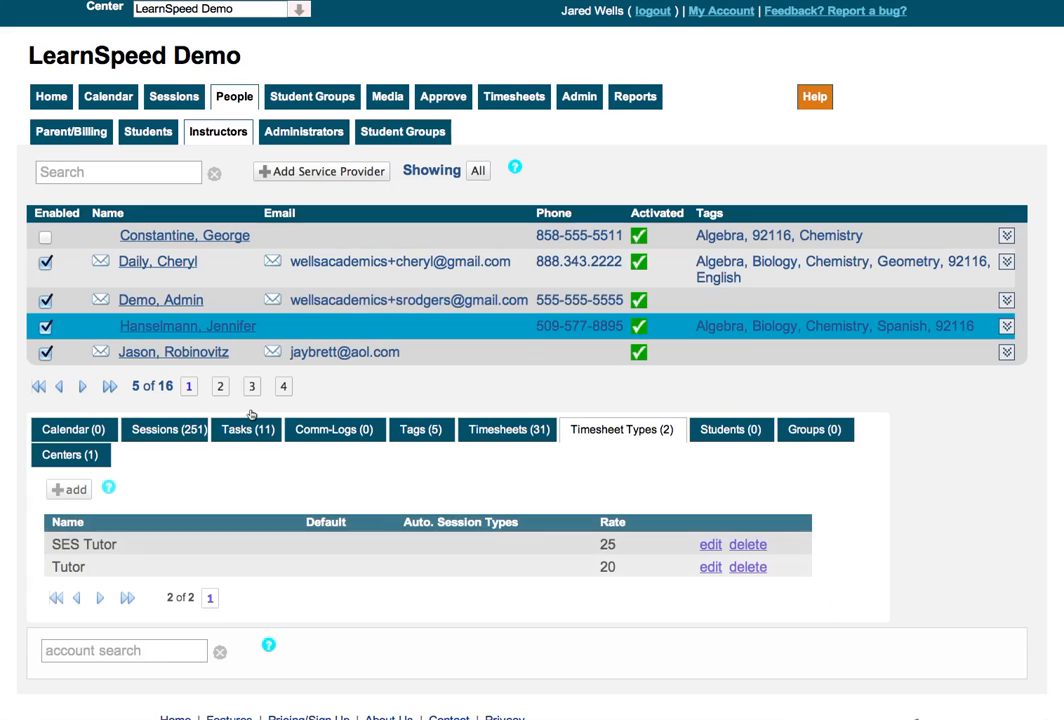
Delete the Tutor and SES Tutor timesheet types from the fourth instructor
left_click(746, 567)
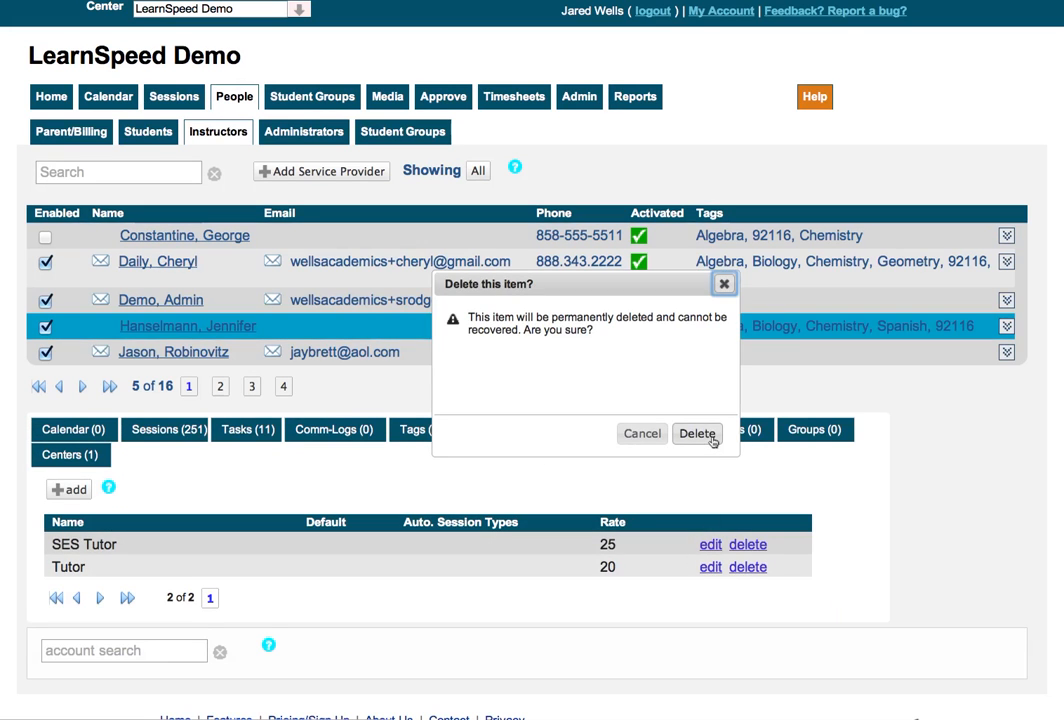
left_click(750, 503)
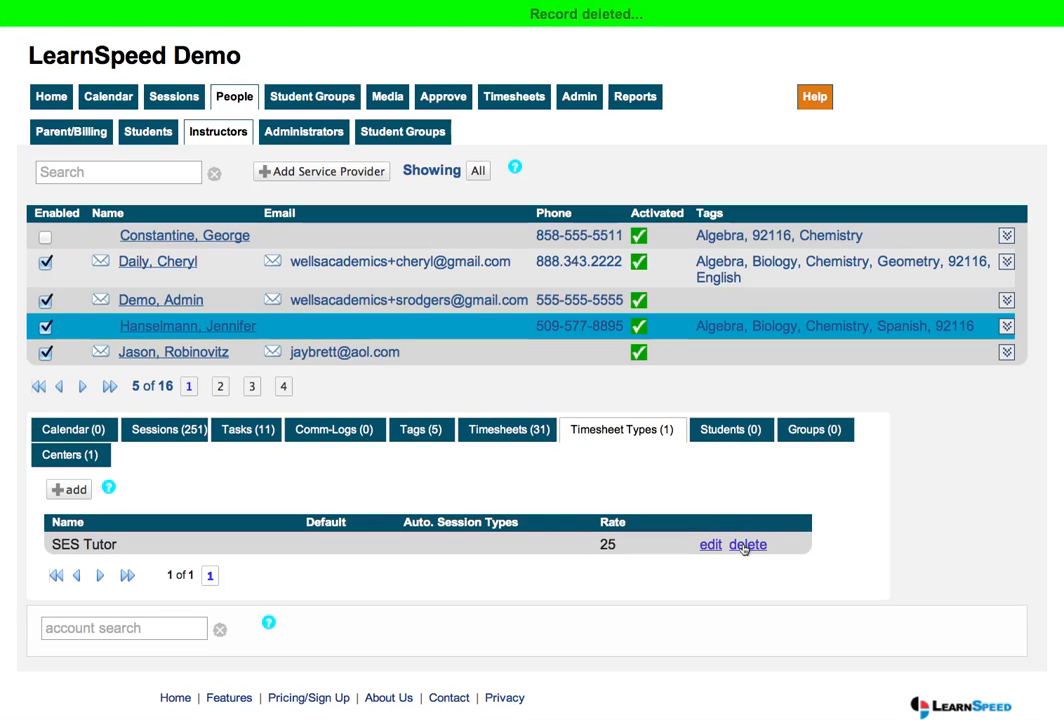
left_click(746, 545)
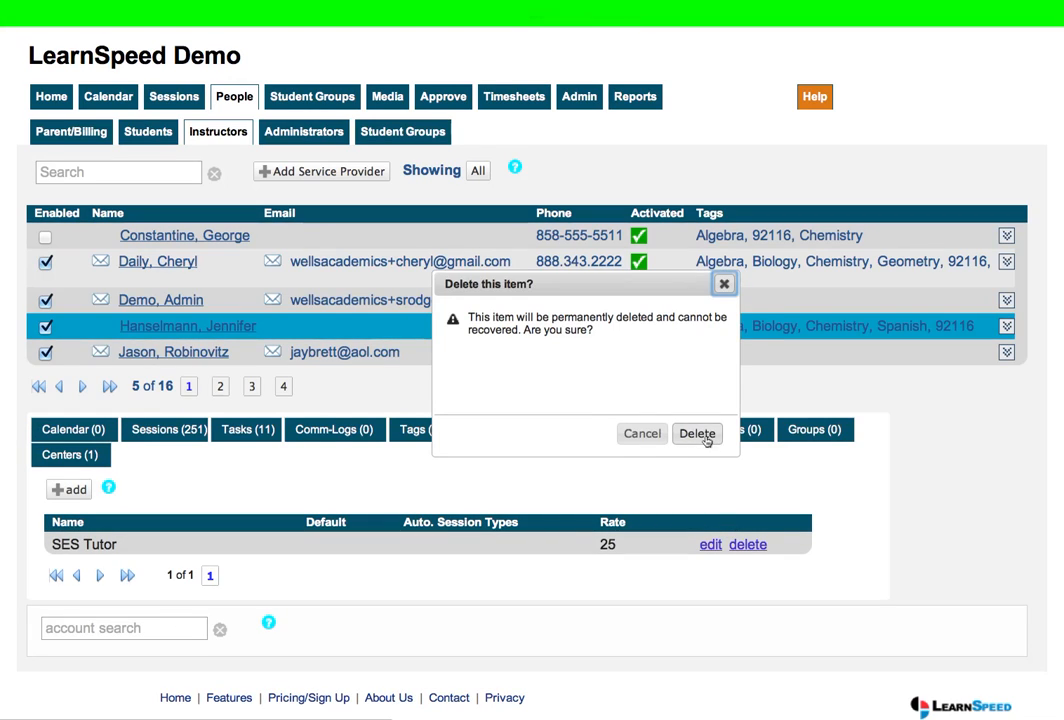
left_click(706, 503)
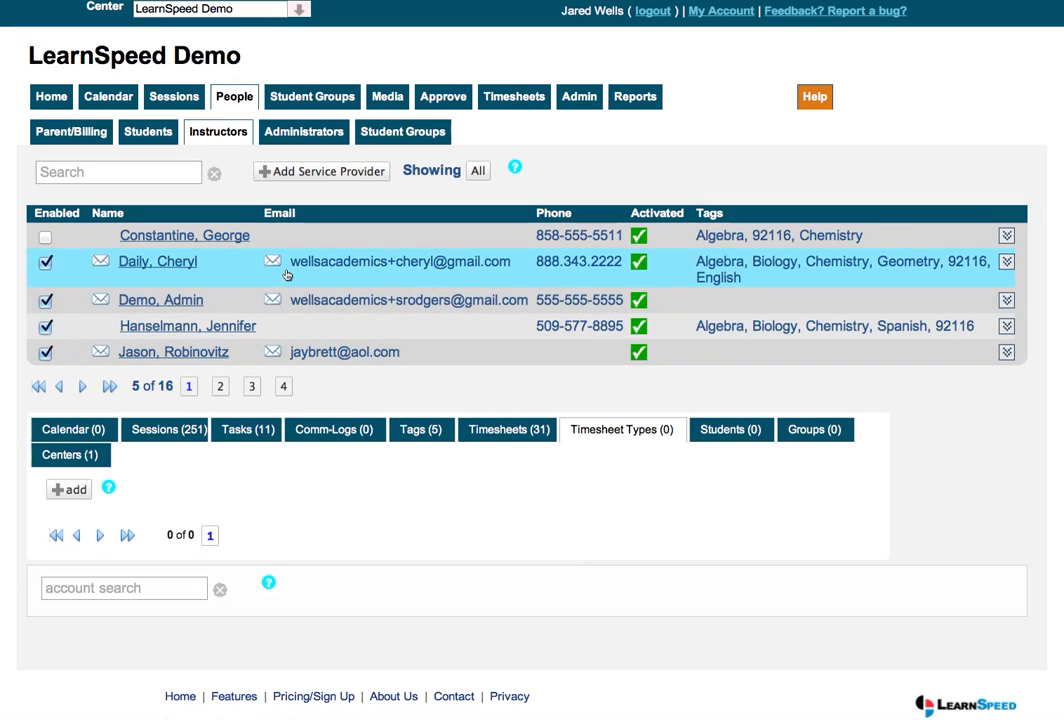
Open the fourth instructor's own record and start a new timesheet type entry based on Tutor
left_click(328, 265)
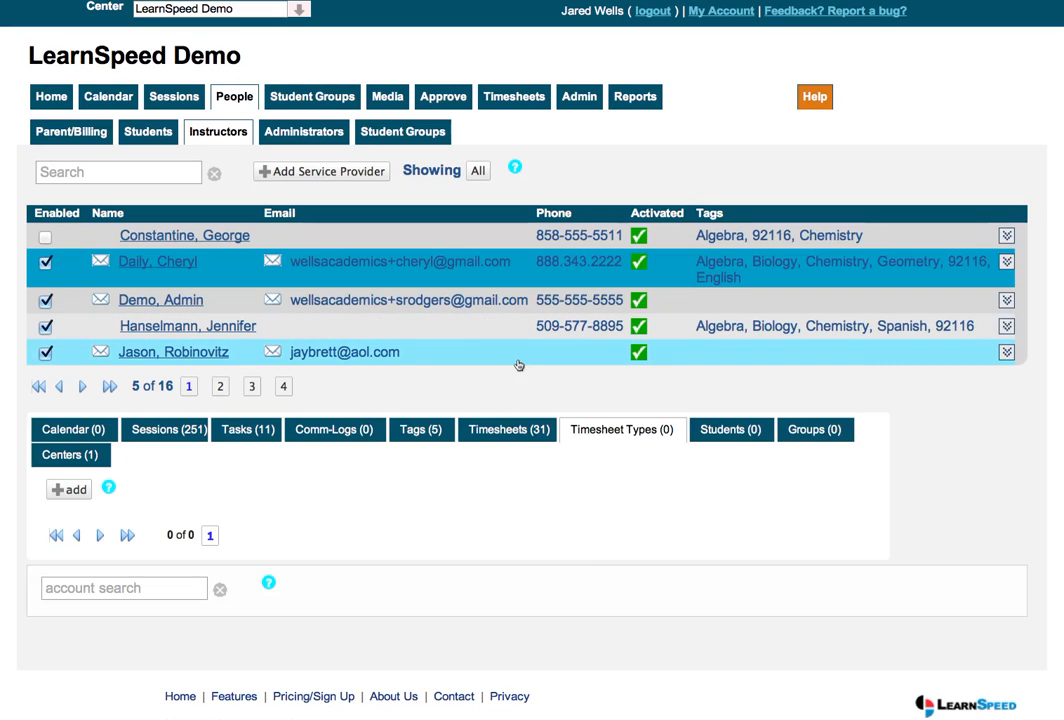
left_click(222, 330)
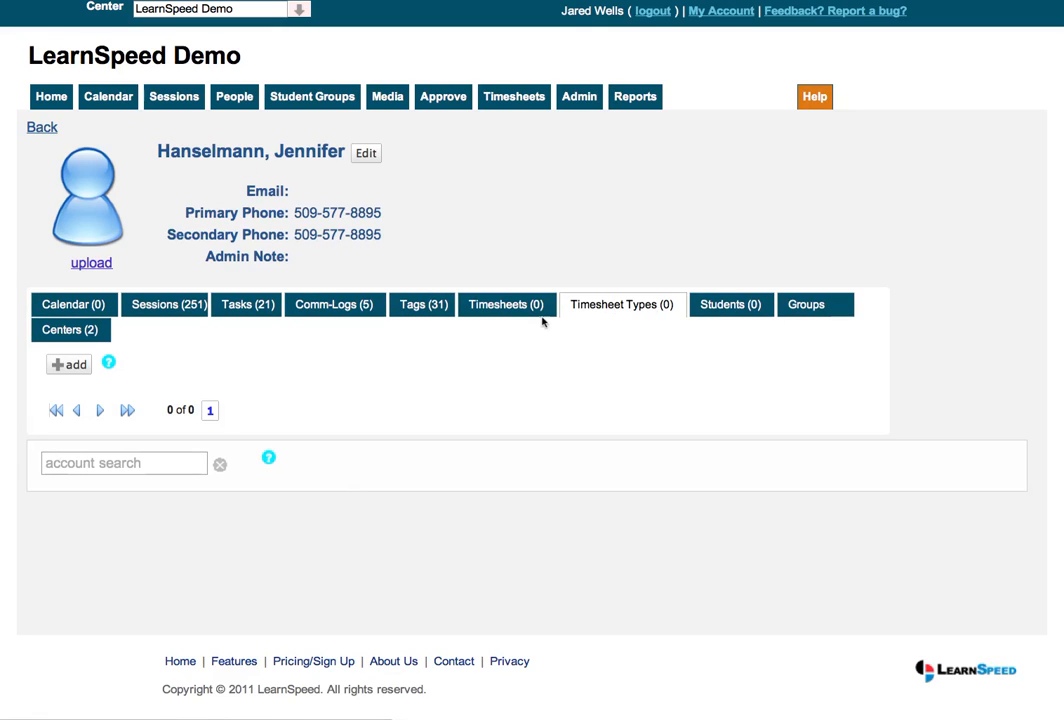
left_click(75, 366)
scroll(544, 439, "down", 3)
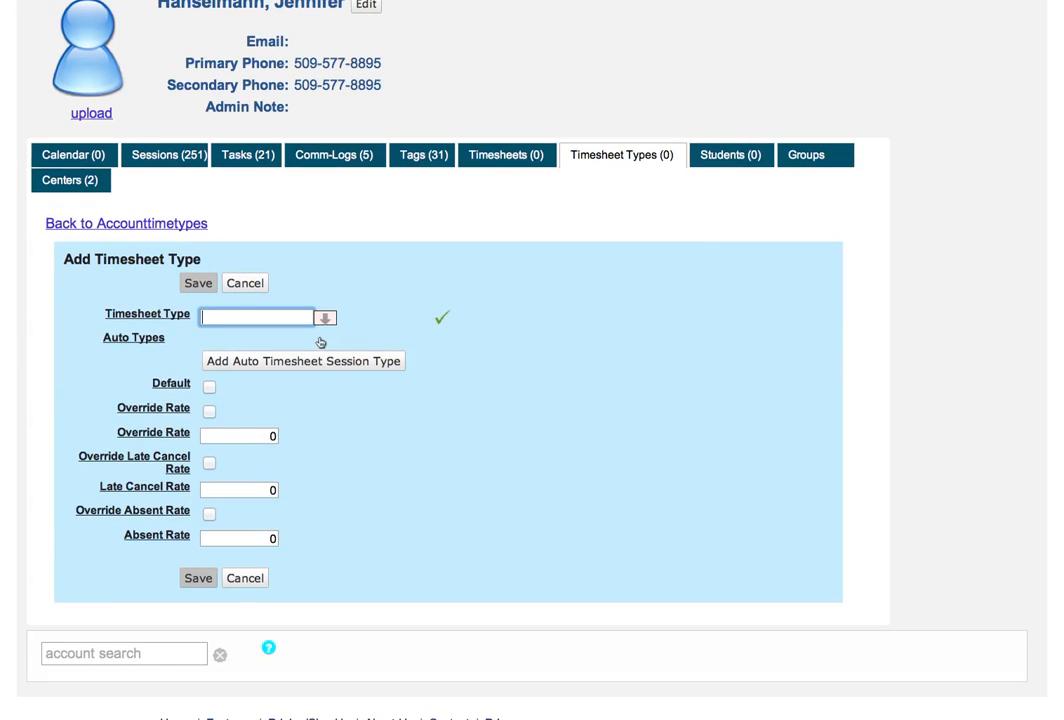
type("tut")
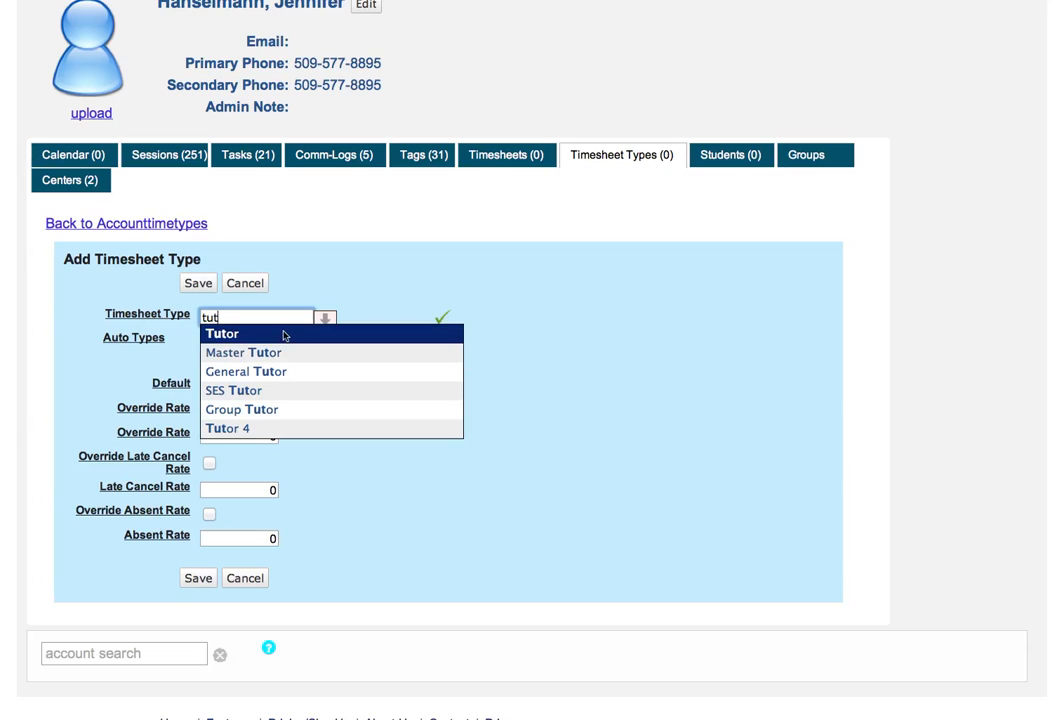
left_click(284, 335)
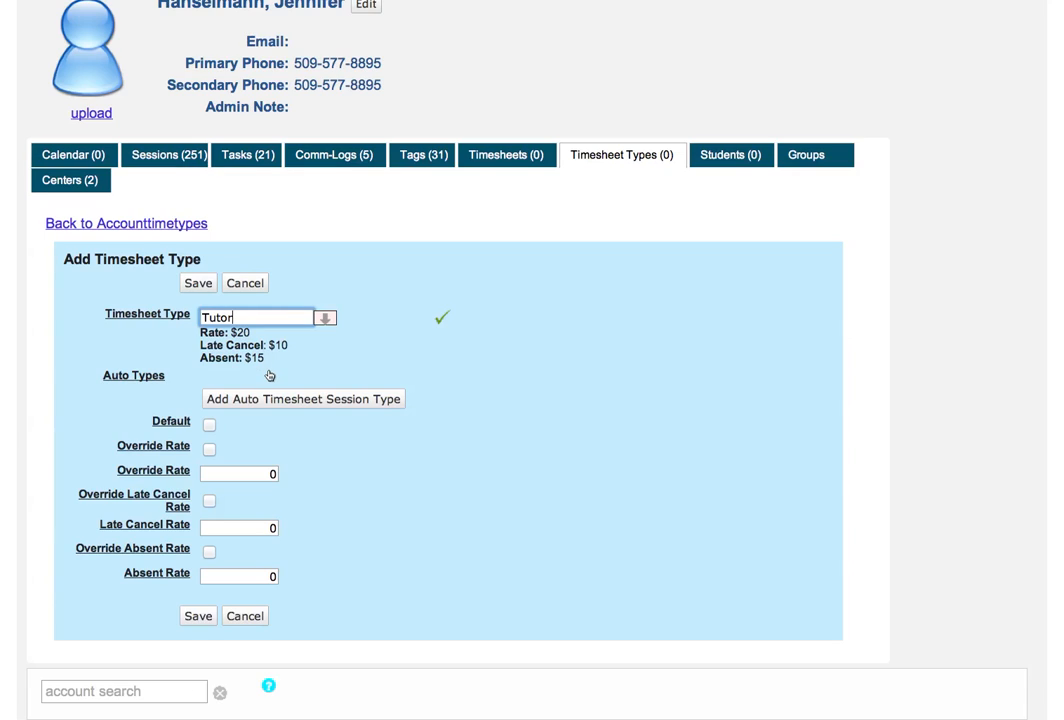
Add Private as an auto timesheet session type for the instructor's new Tutor timesheet type
left_click(392, 402)
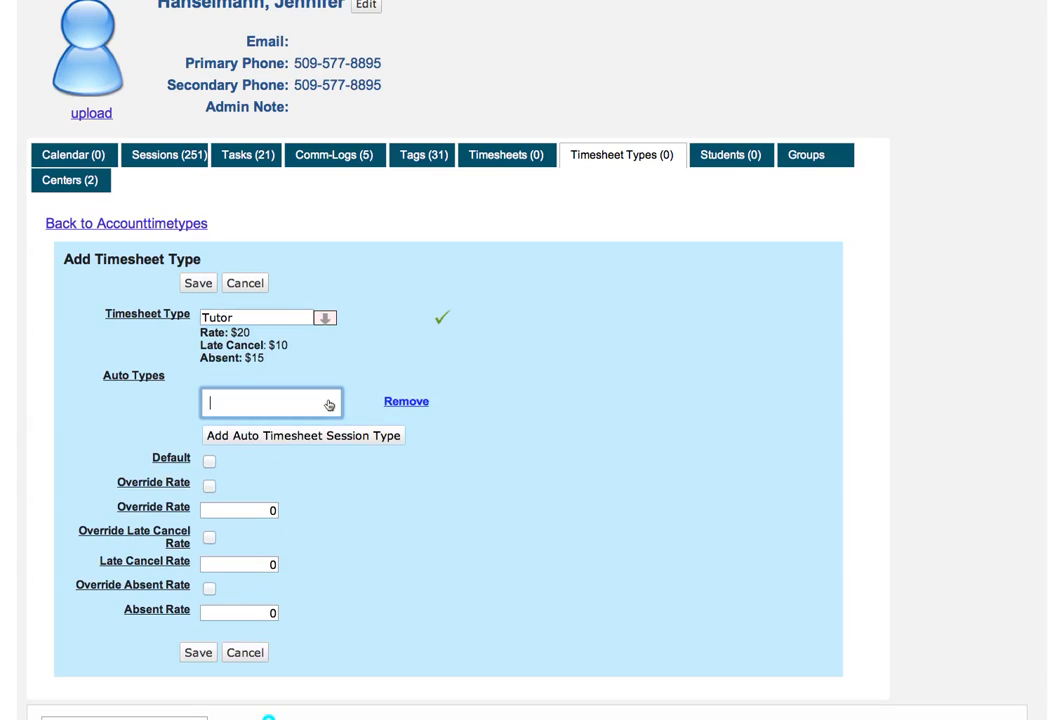
type("pri")
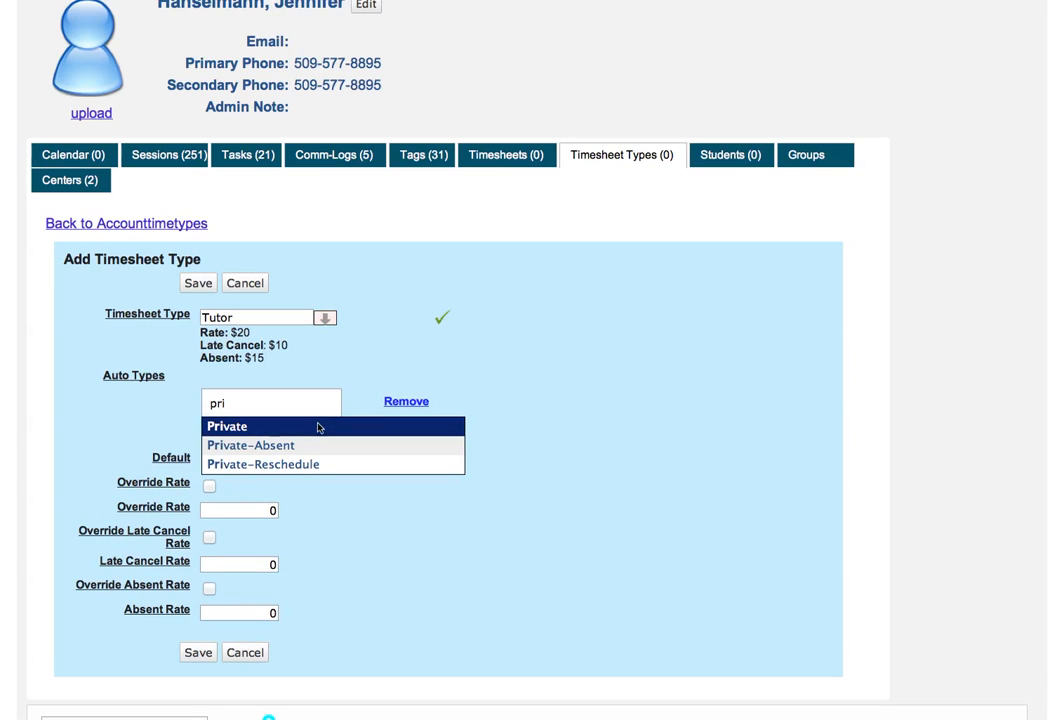
left_click(354, 426)
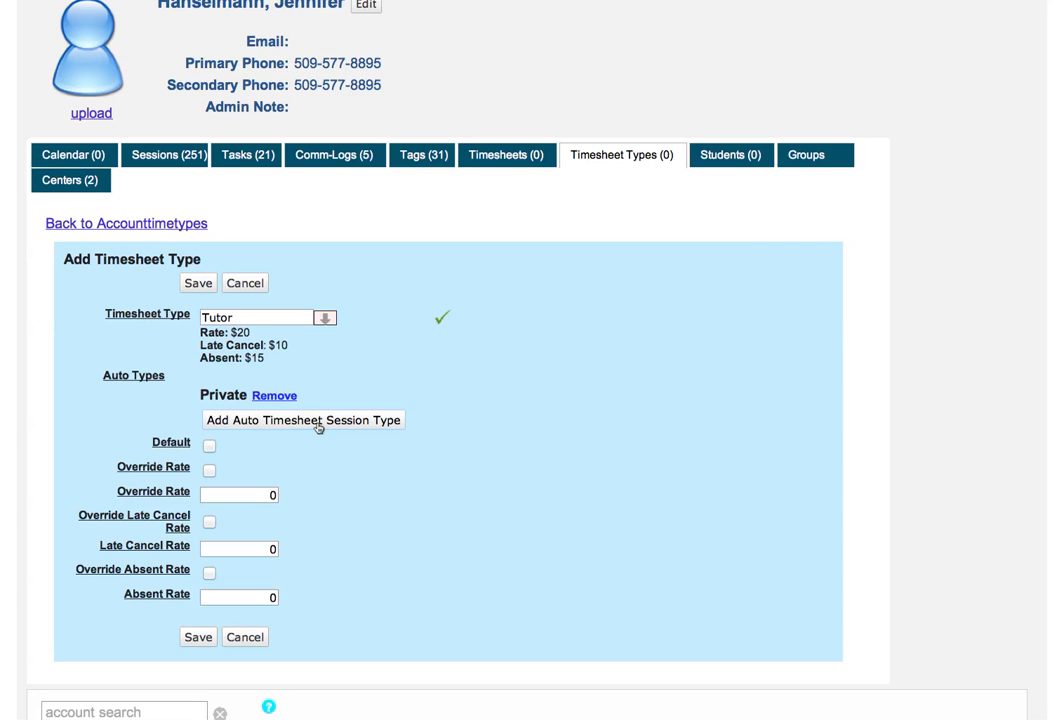
Enable the regular rate override for the instructor's Tutor timesheet type and set it to 22
scroll(480, 270, "up", 1)
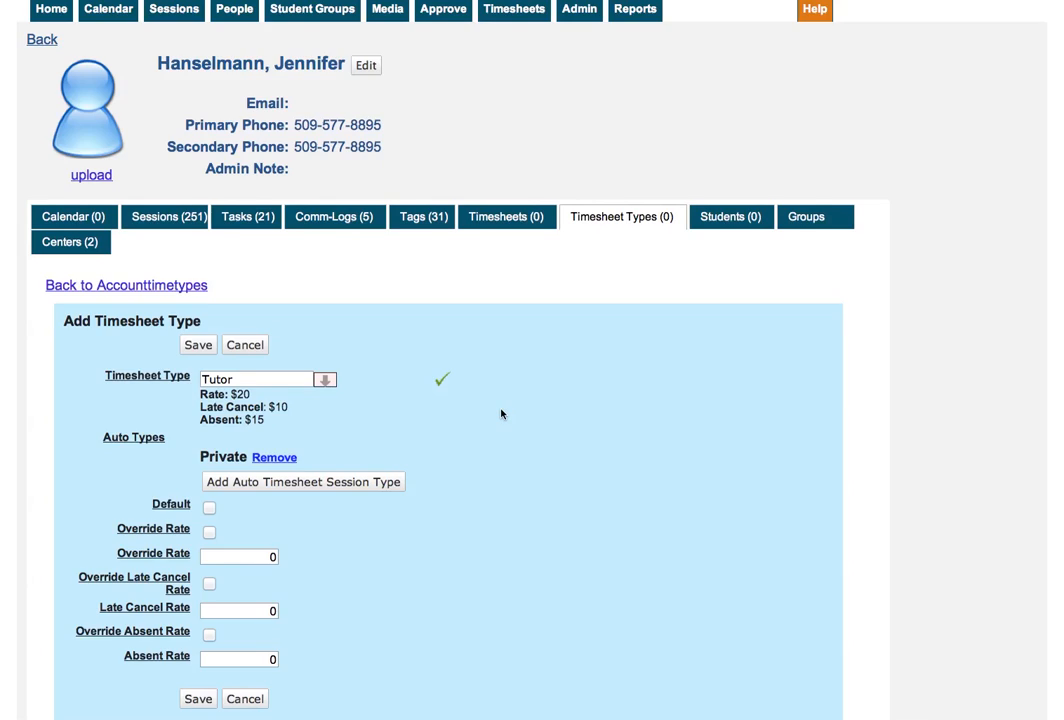
scroll(502, 414, "down", 3)
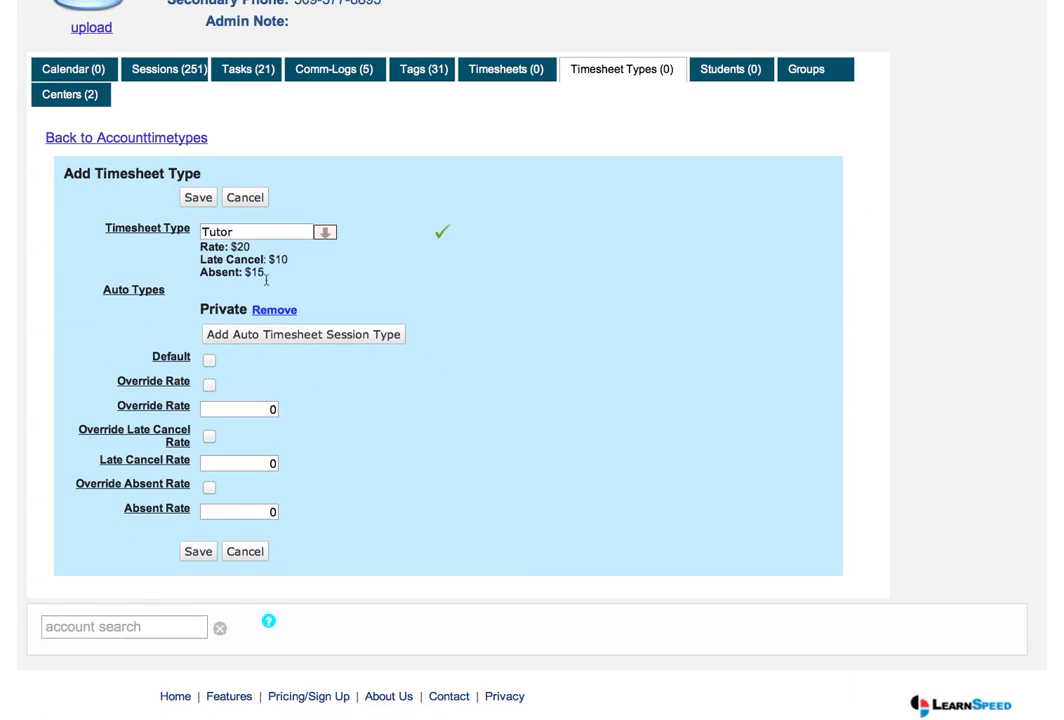
left_click(210, 386)
left_click(258, 410)
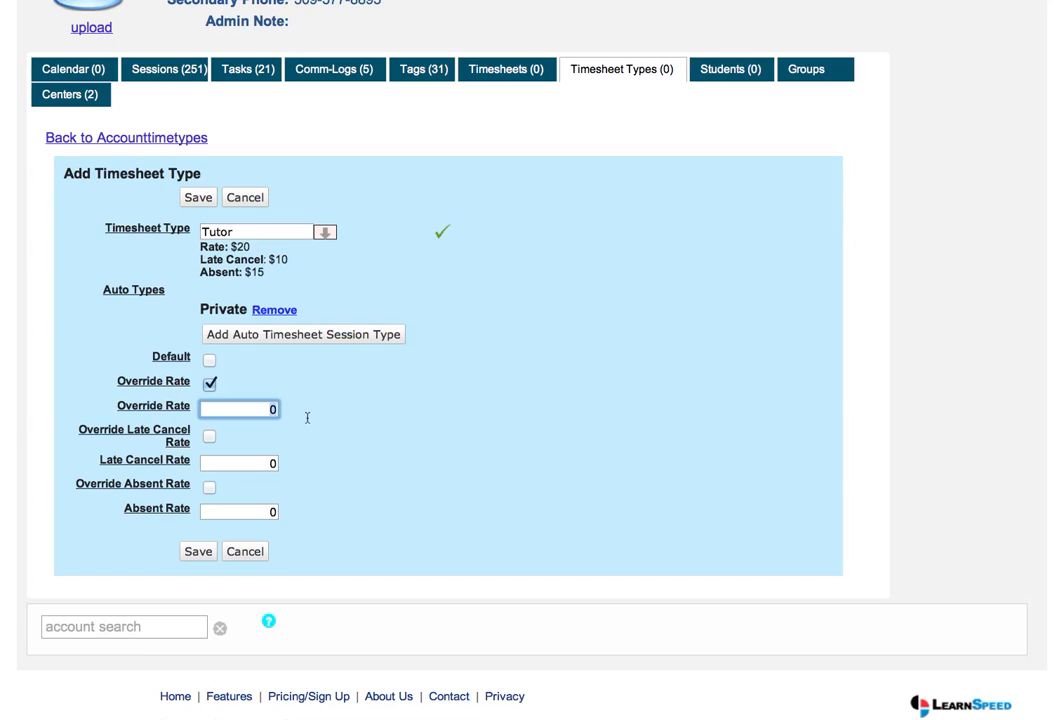
Enable the late cancel rate override and set the late cancel rate to 12
left_click(246, 463)
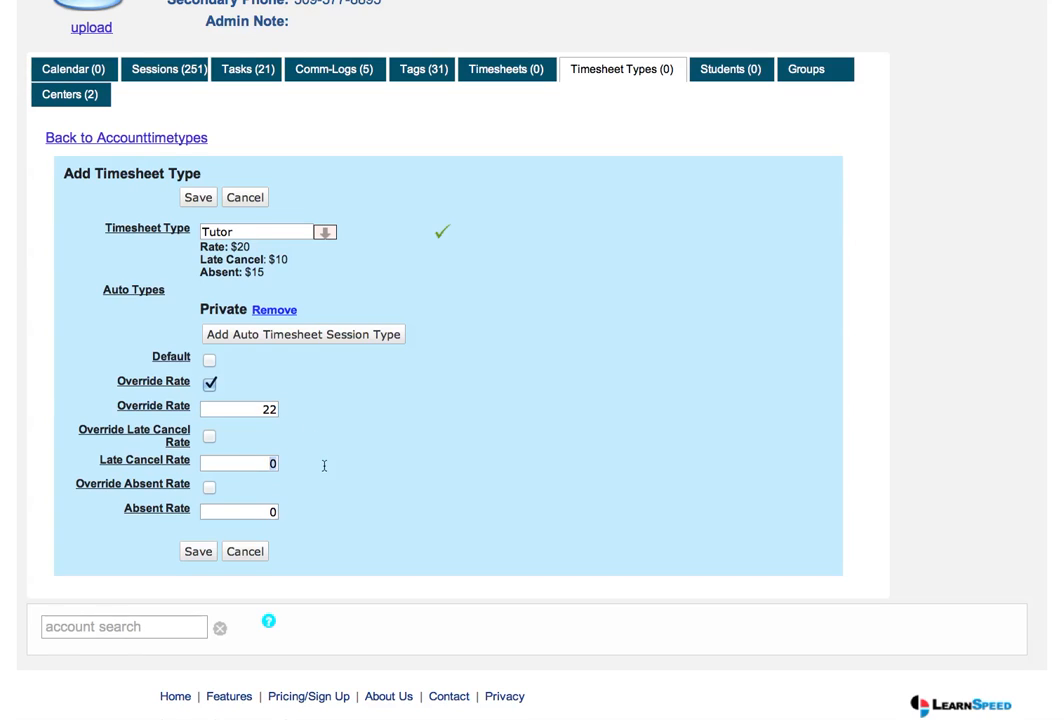
left_click(209, 436)
key("Tab")
type("12")
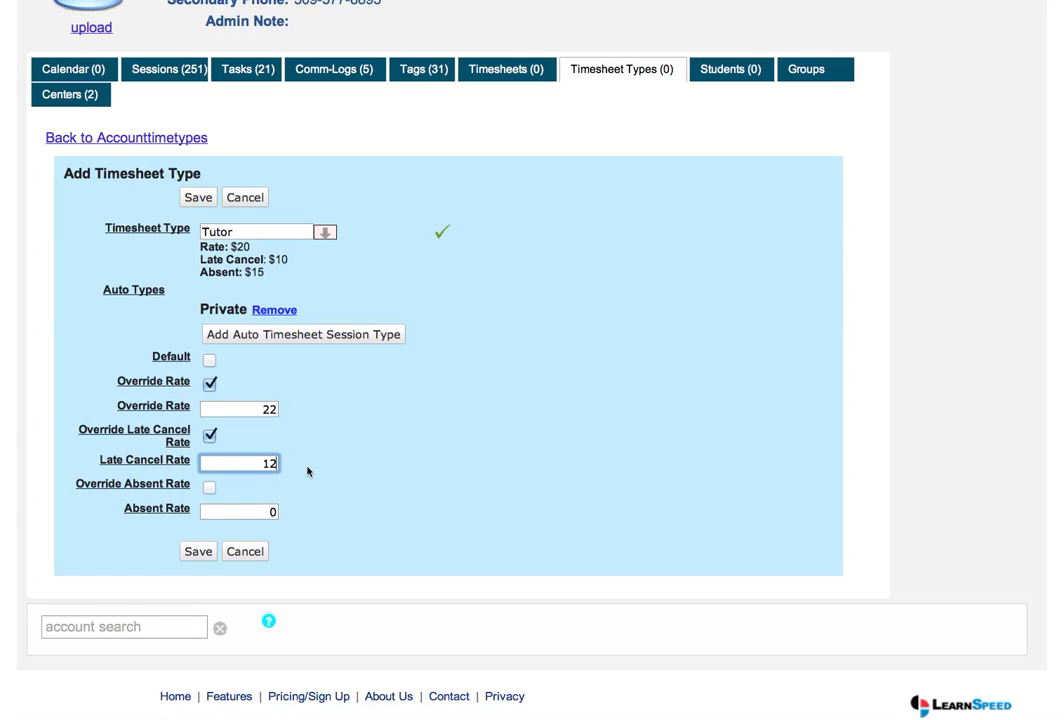
Set the absent rate to 17 with its override enabled, and save the instructor's new timesheet type
left_click(274, 512)
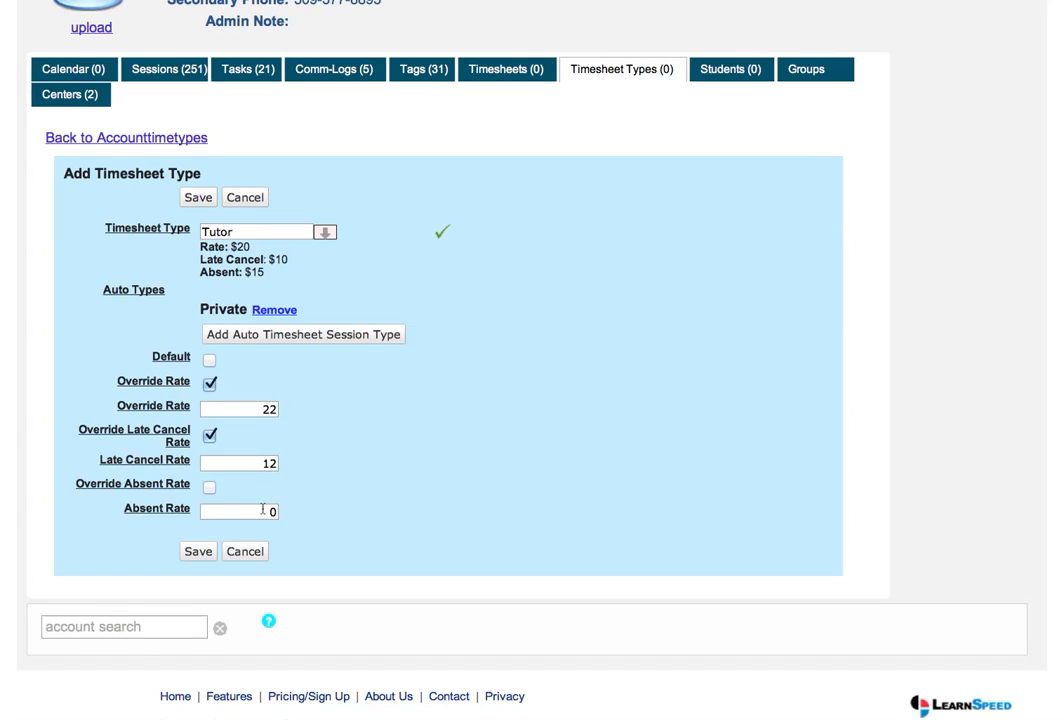
key("BackSpace")
type("17")
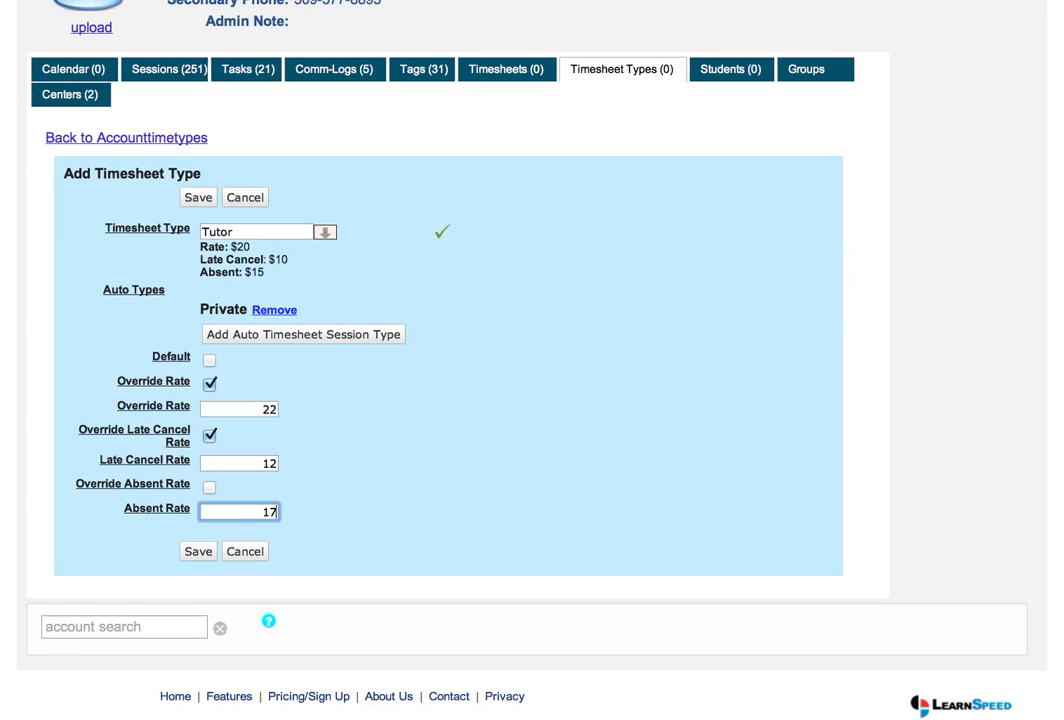
left_click(209, 486)
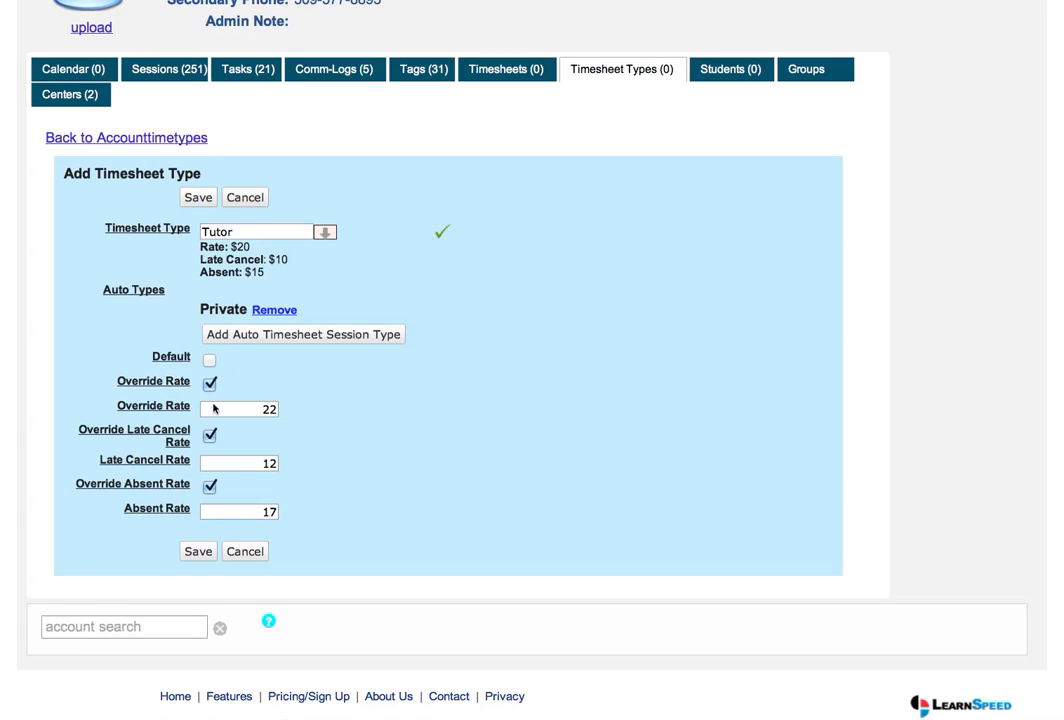
left_click(197, 552)
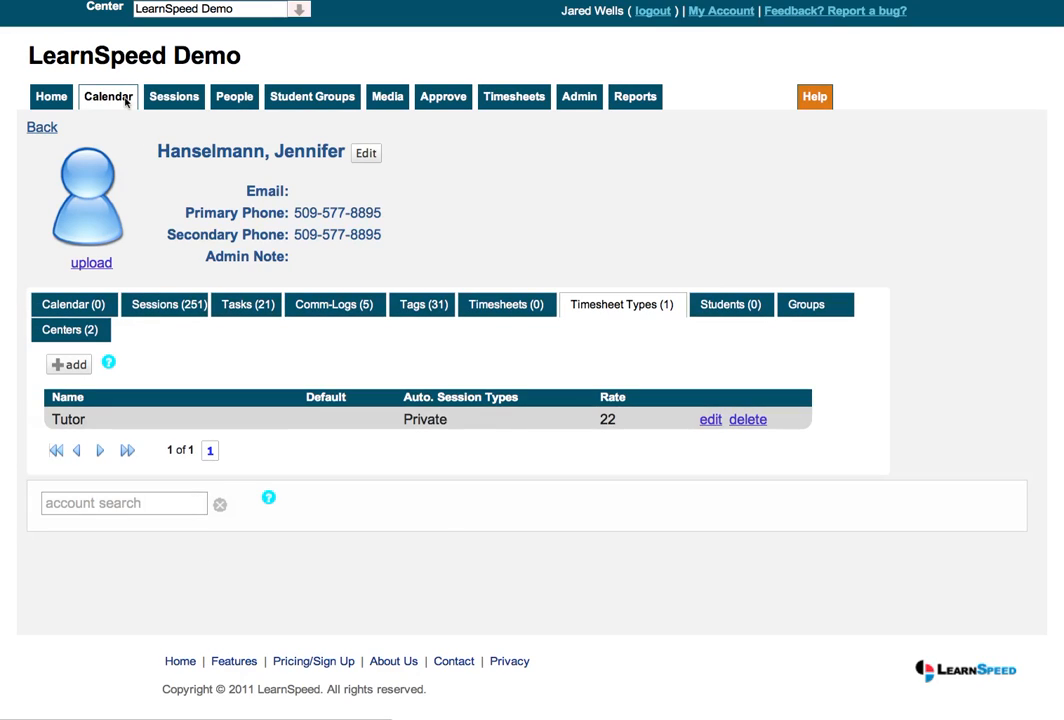
Open the center's calendar and quick-subscribe to the calendar of the instructor whose rates were overridden
left_click(127, 102)
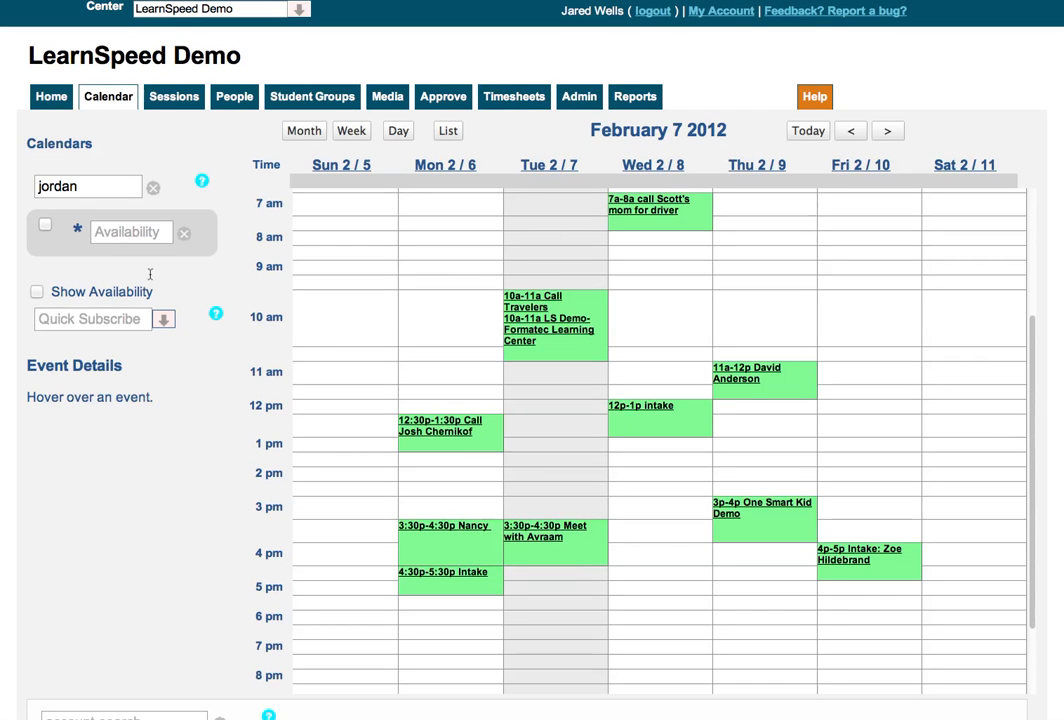
left_click(128, 320)
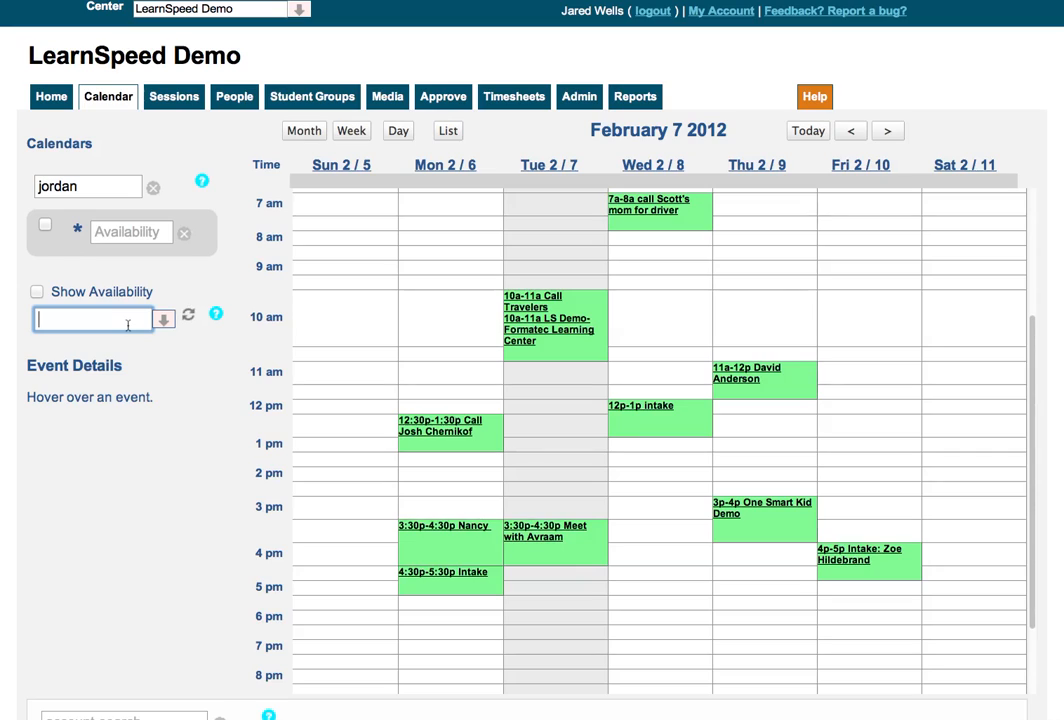
type("jennifer")
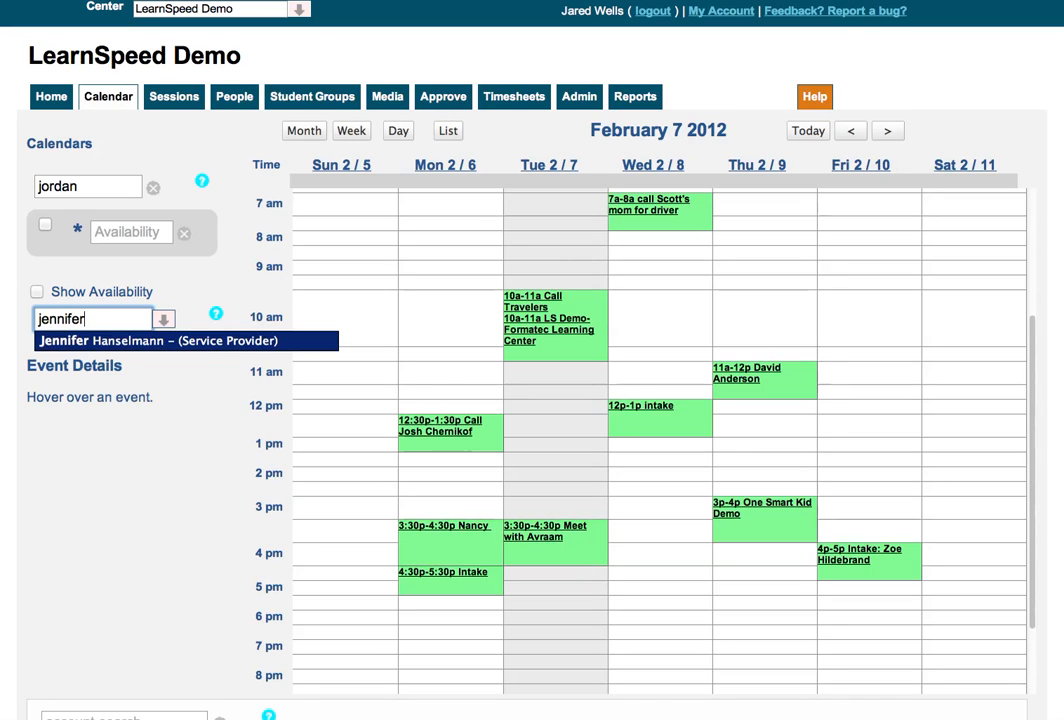
key("Return")
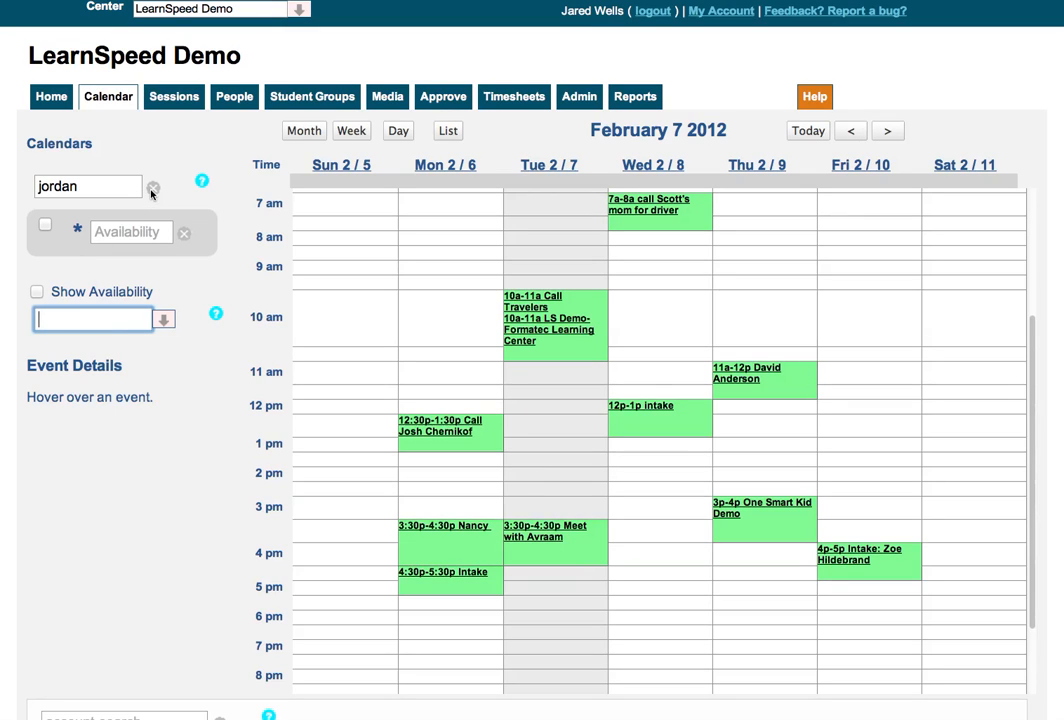
Clear the calendar name filter and show only the newly subscribed instructor's calendar, down to the late afternoon sessions
left_click(152, 189)
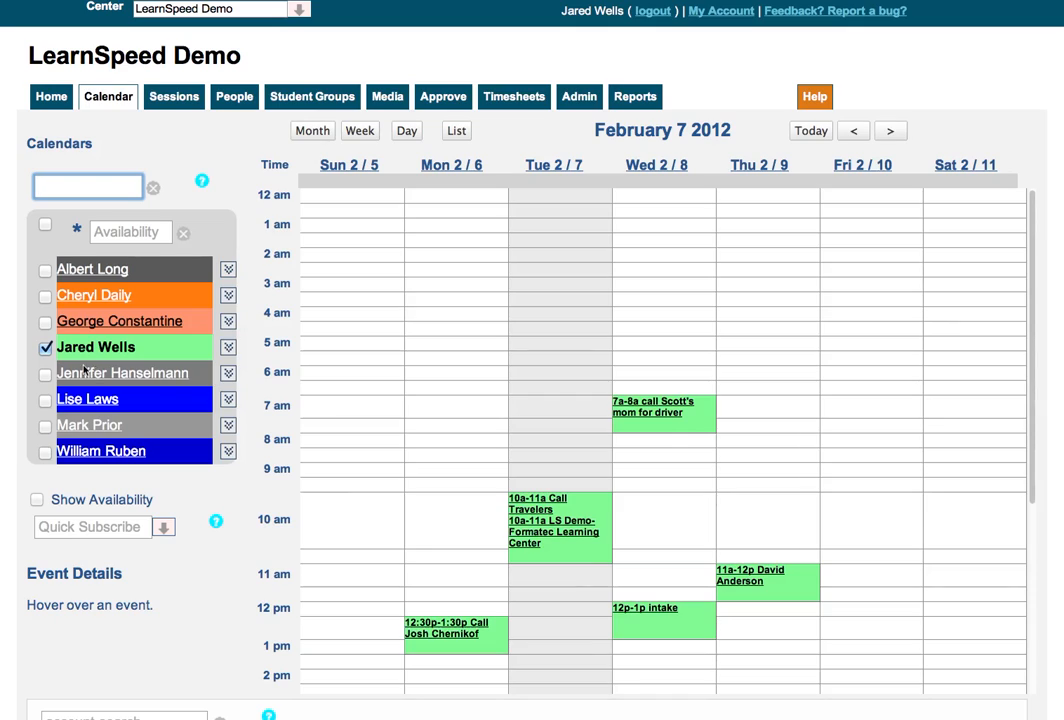
left_click(228, 373)
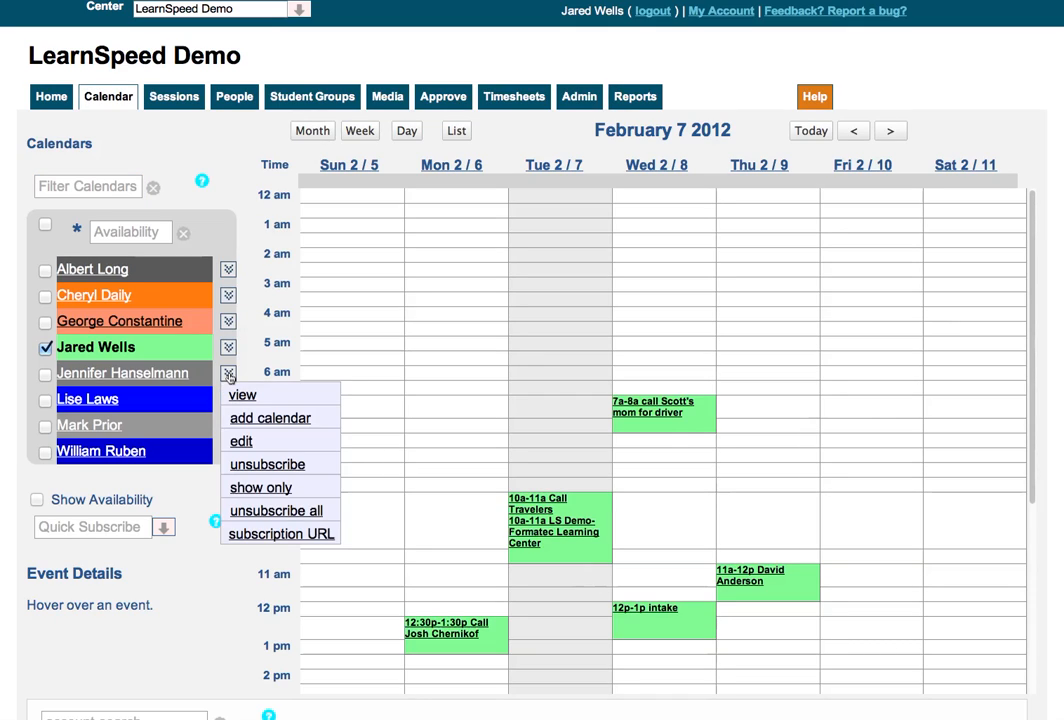
left_click(244, 488)
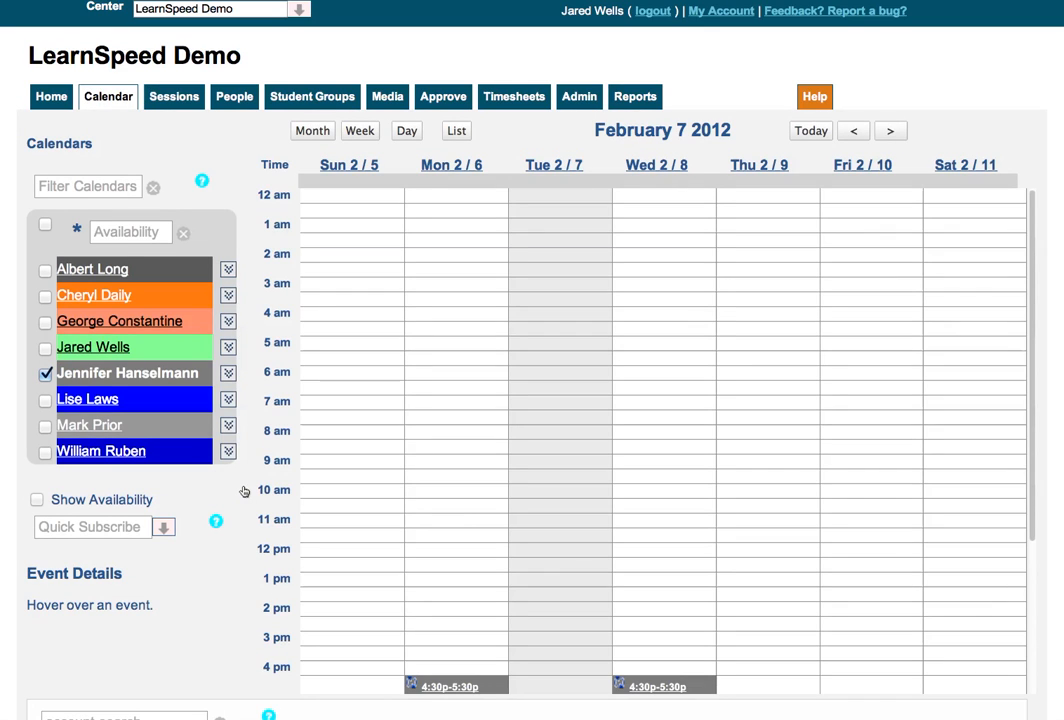
scroll(349, 430, "down", 5)
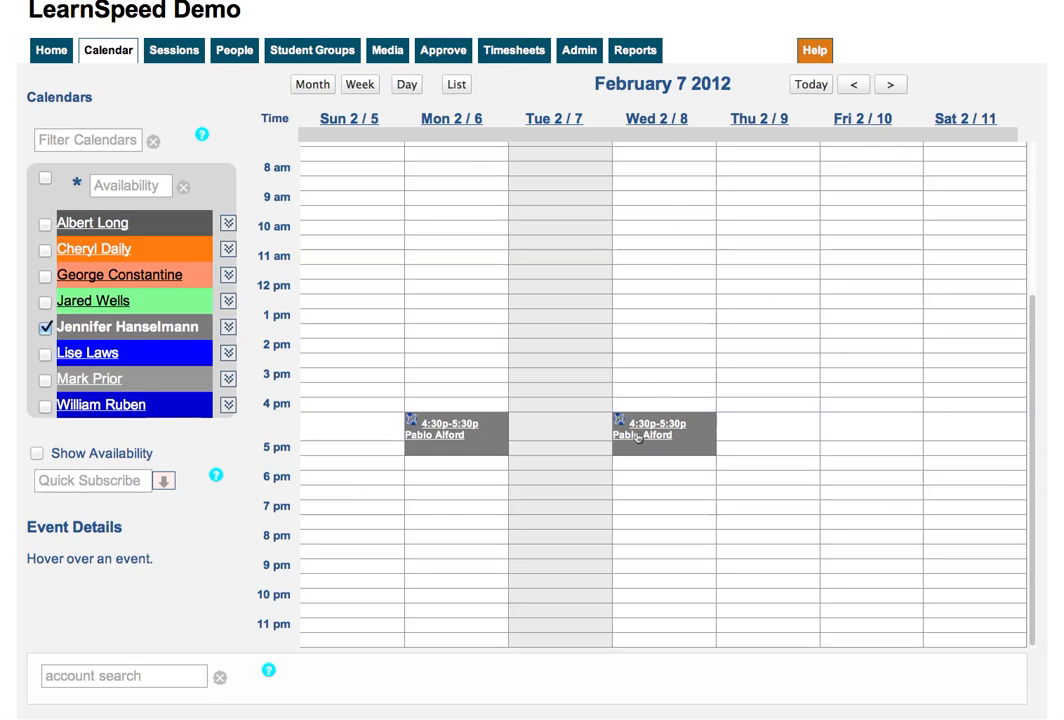
Open the instructor's Wednesday 2/8 4:30 pm event and start adding a session for its student attendee
mouse_move(637, 438)
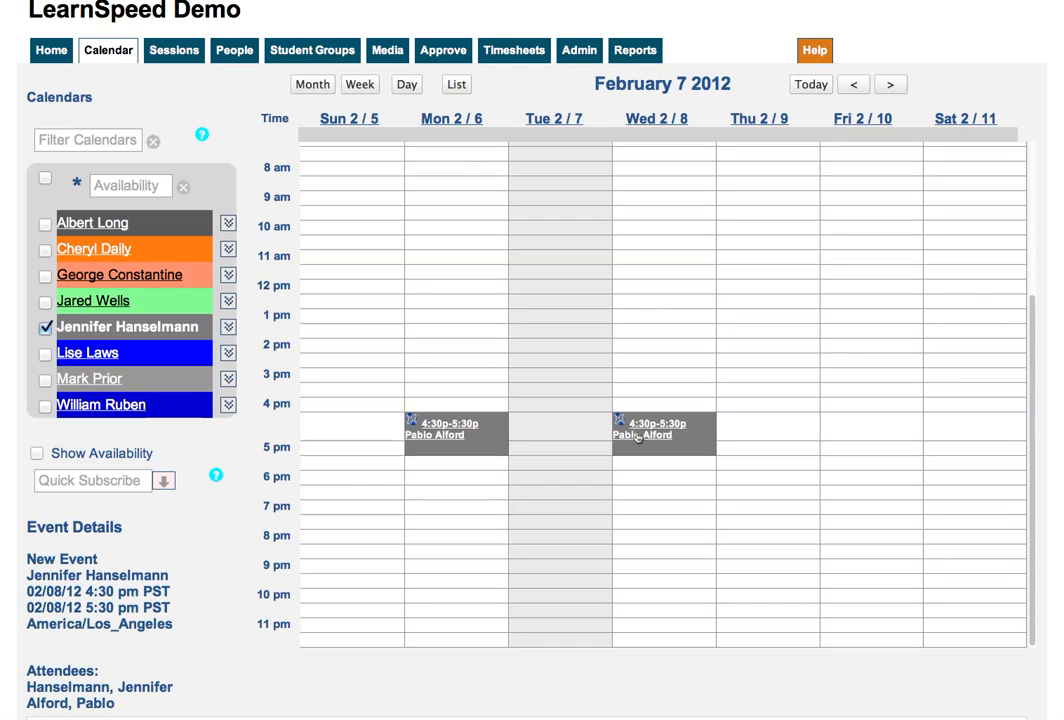
left_click(637, 438)
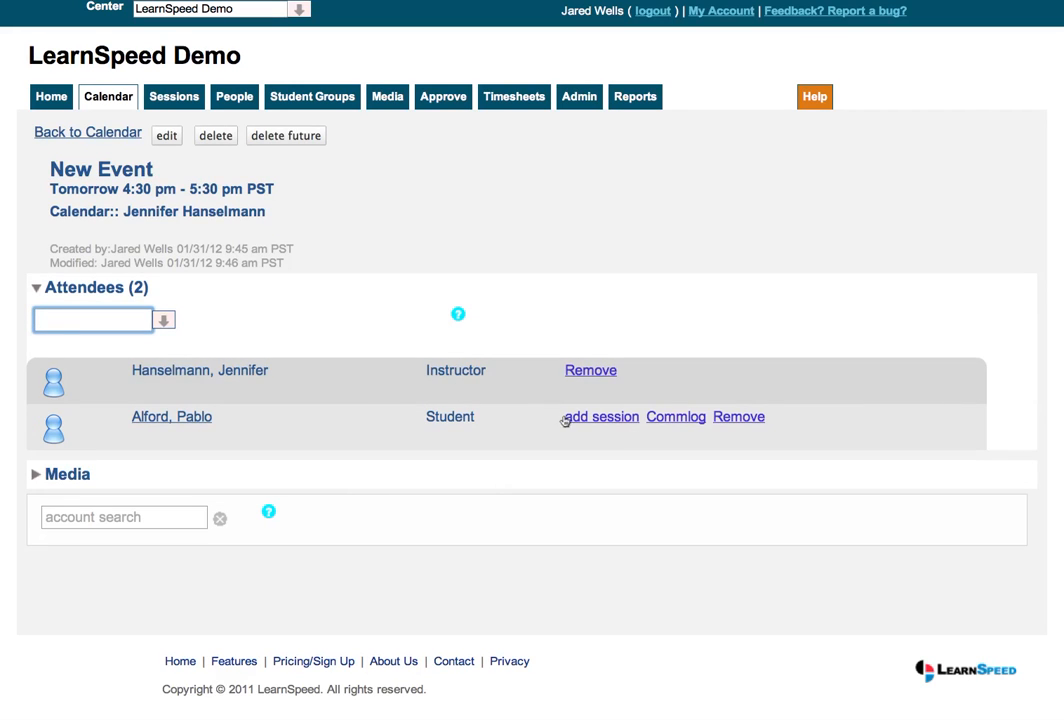
left_click(604, 422)
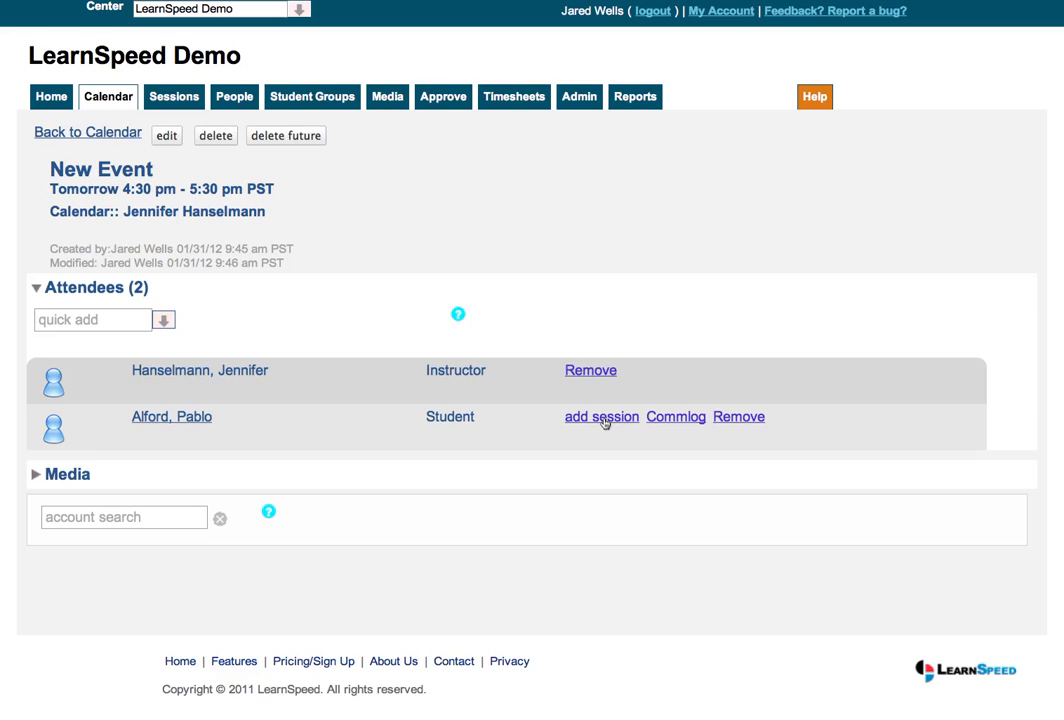
scroll(440, 449, "down", 3)
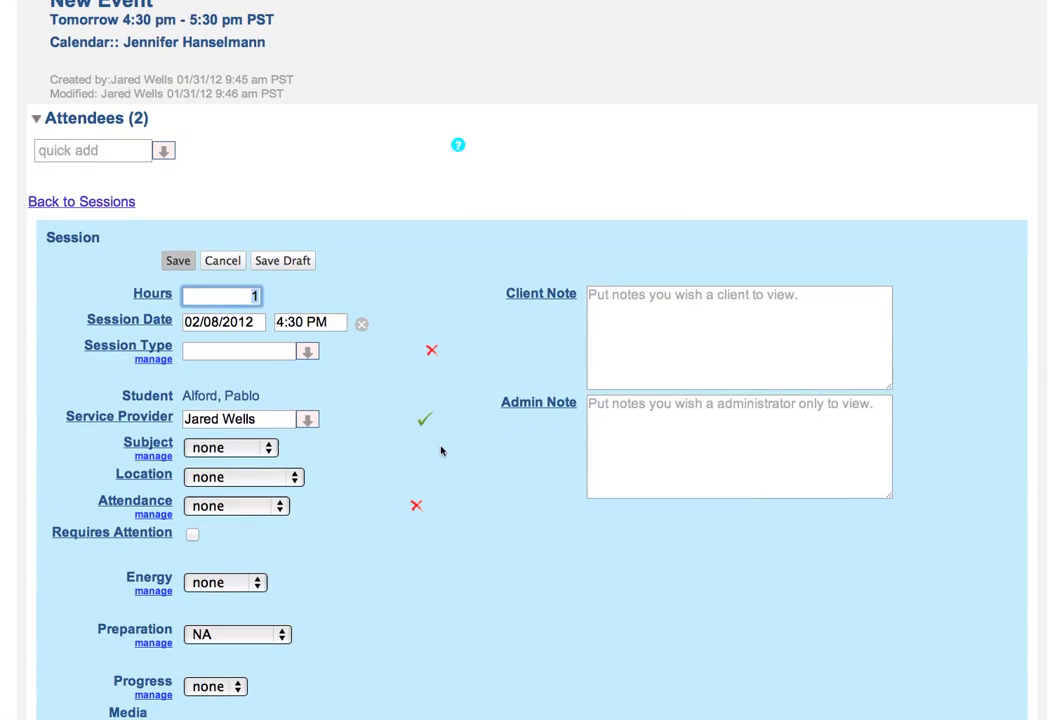
Set the session type to Private and choose the calendar's instructor as the service provider
left_click(261, 352)
type("p")
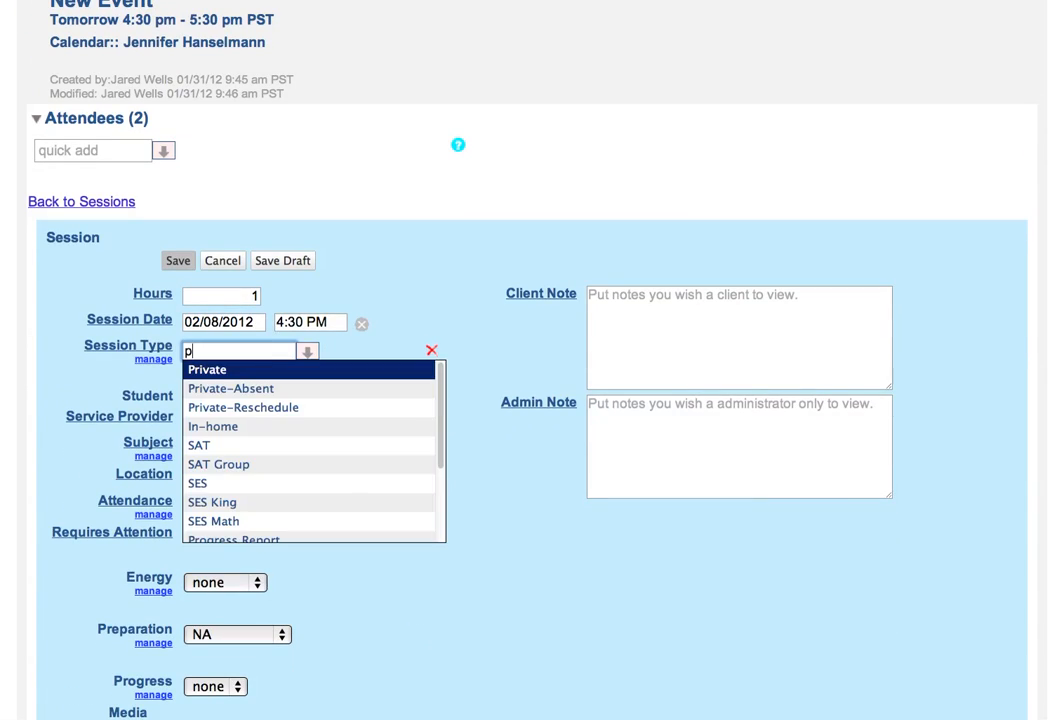
type("ri")
key("Return")
key("Tab")
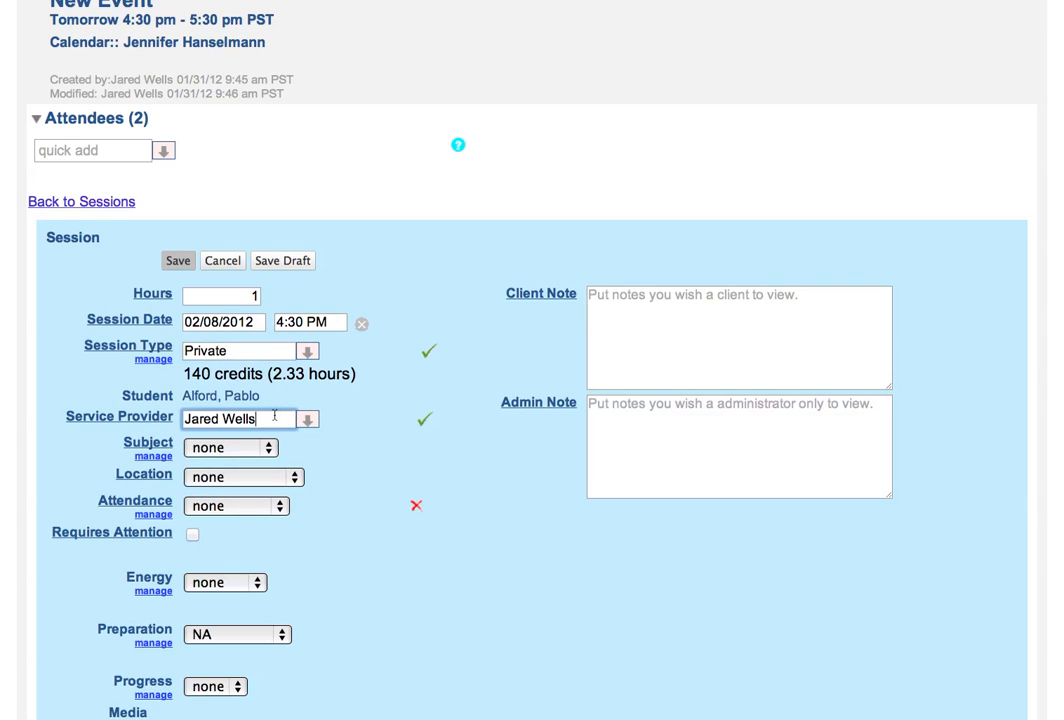
type("jenn")
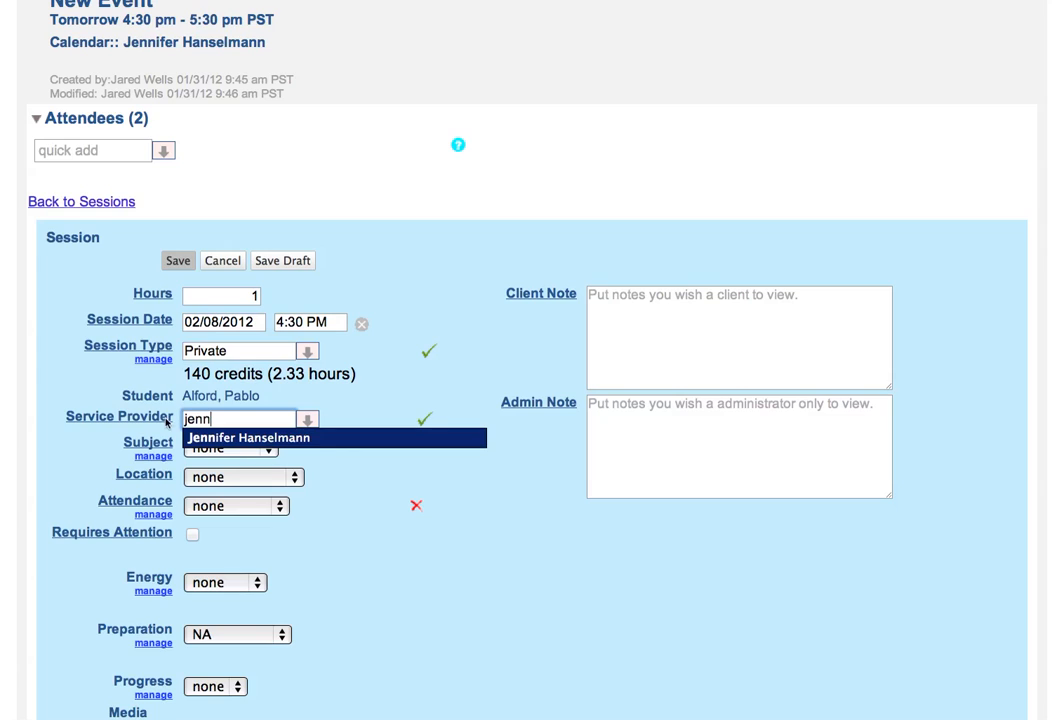
left_click(235, 438)
scroll(330, 444, "down", 2)
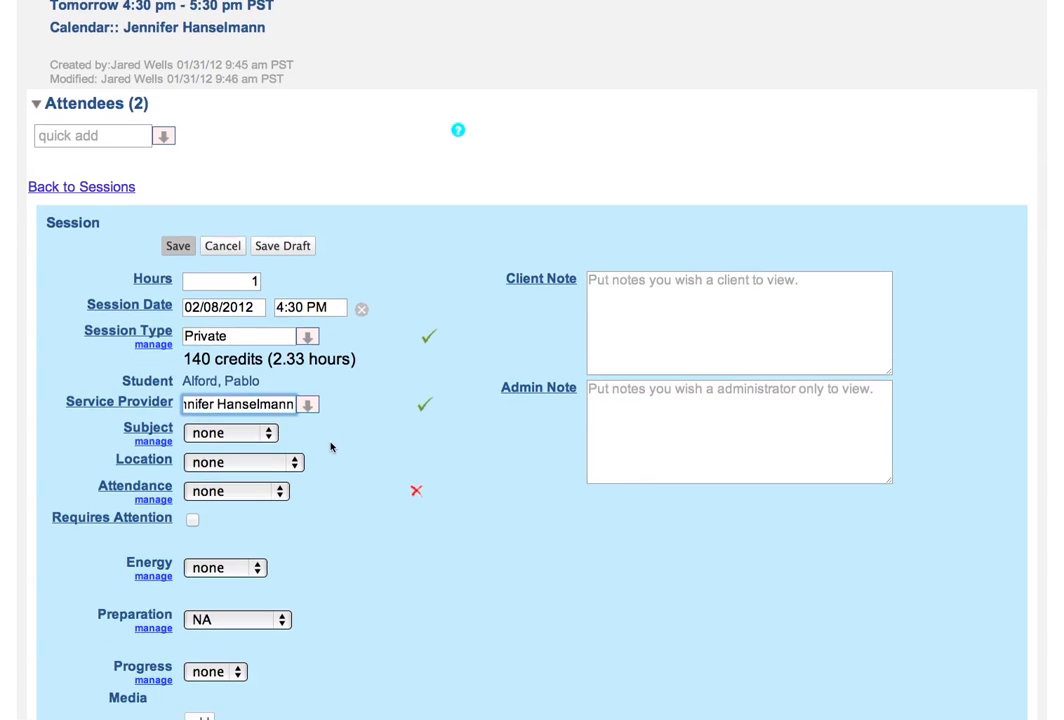
Set the subject to English, the location to Grissom Library and the attendance to Present, and save the session
left_click(231, 356)
left_click(240, 369)
left_click(229, 384)
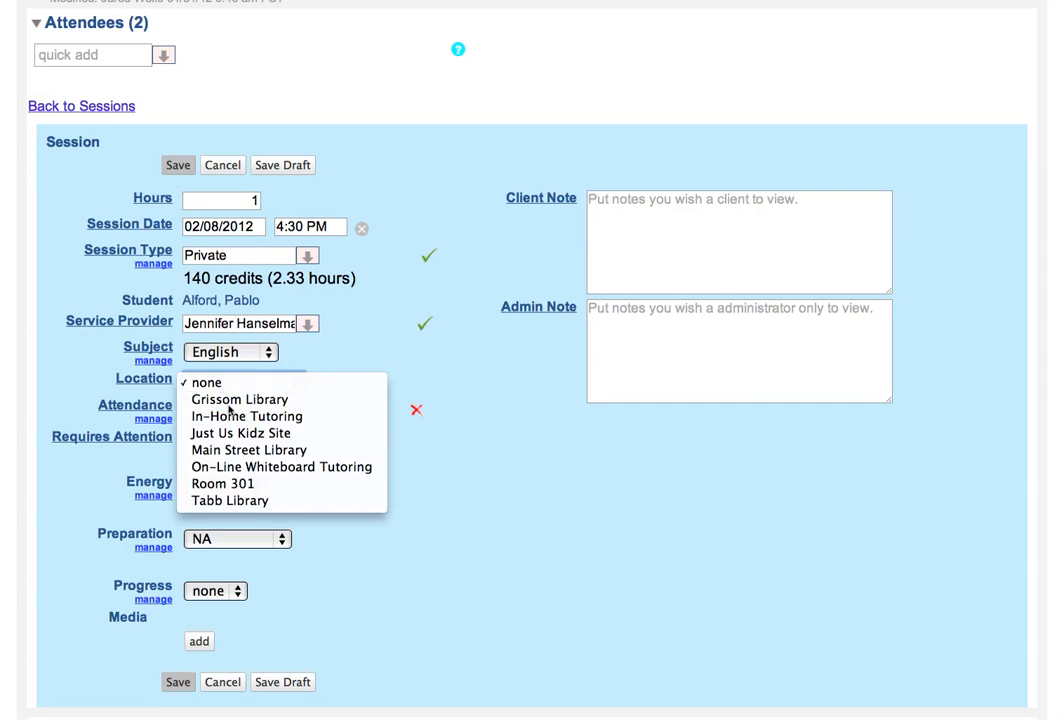
left_click(236, 399)
left_click(229, 411)
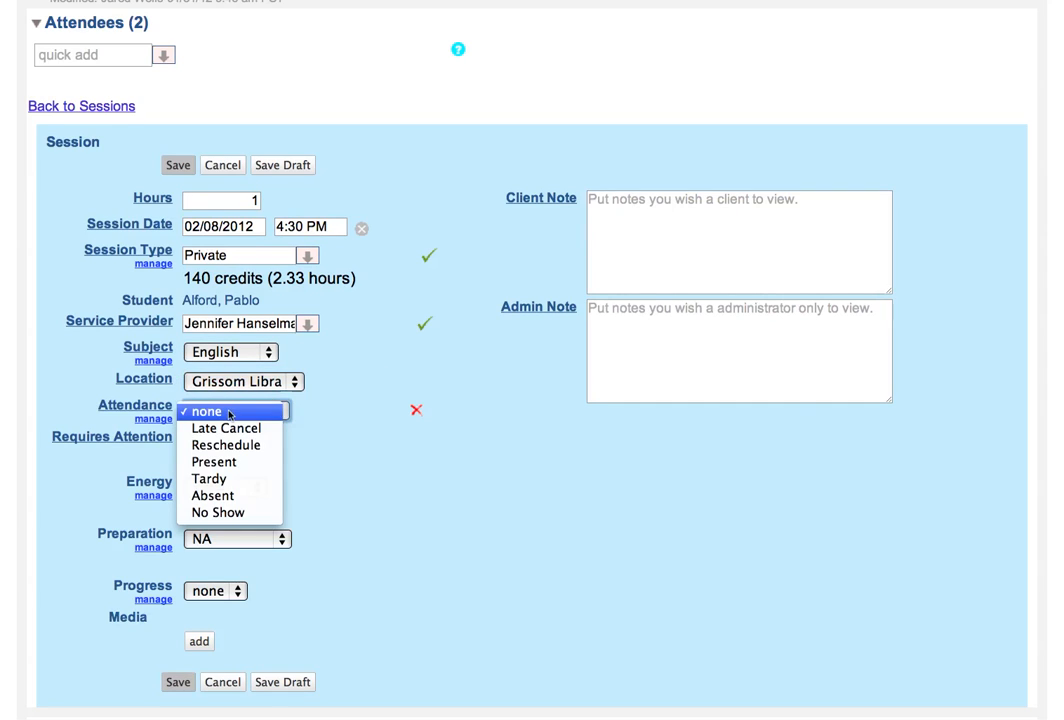
left_click(229, 466)
scroll(351, 494, "down", 2)
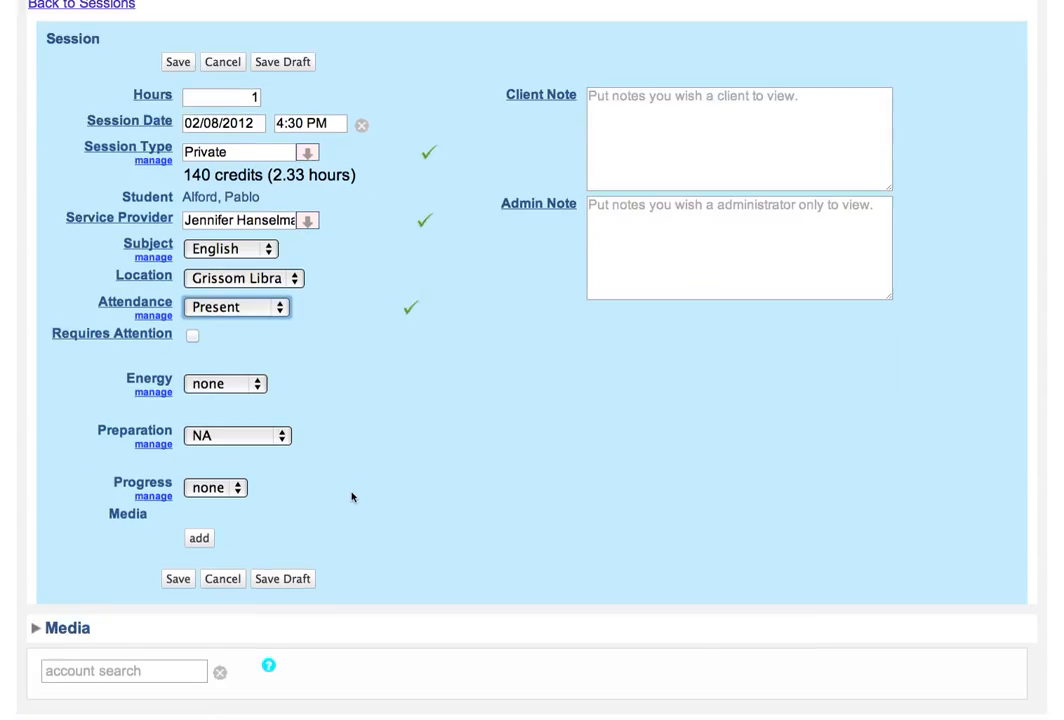
left_click(186, 580)
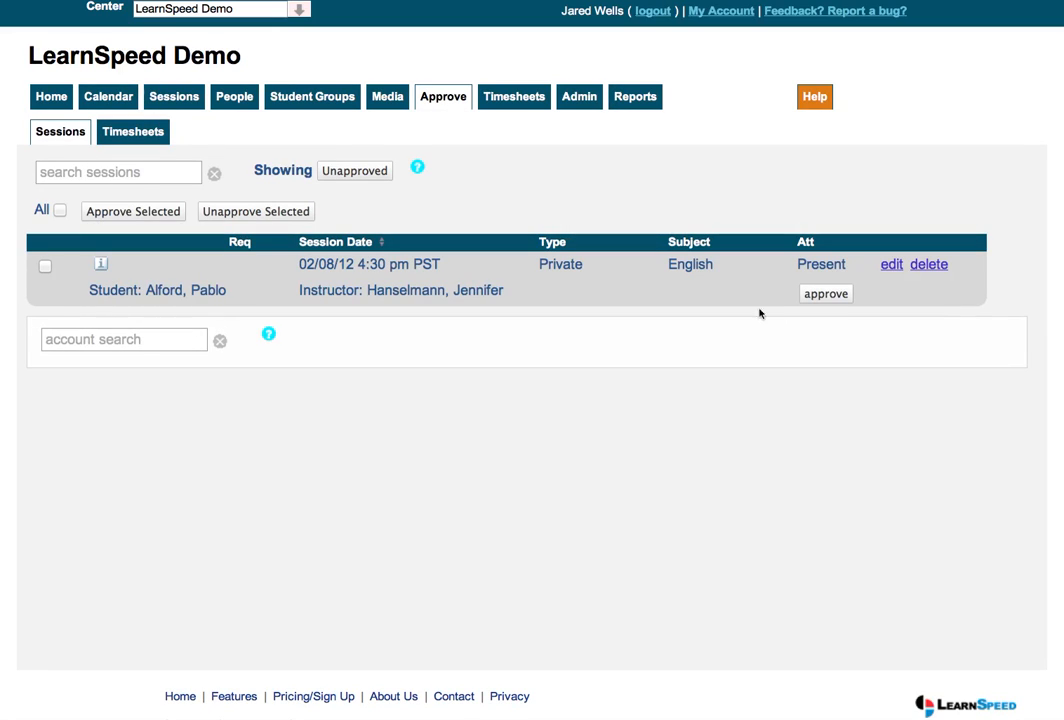
Inspect the details of the unapproved session and of the timesheet awaiting approval
mouse_move(100, 268)
left_click(164, 135)
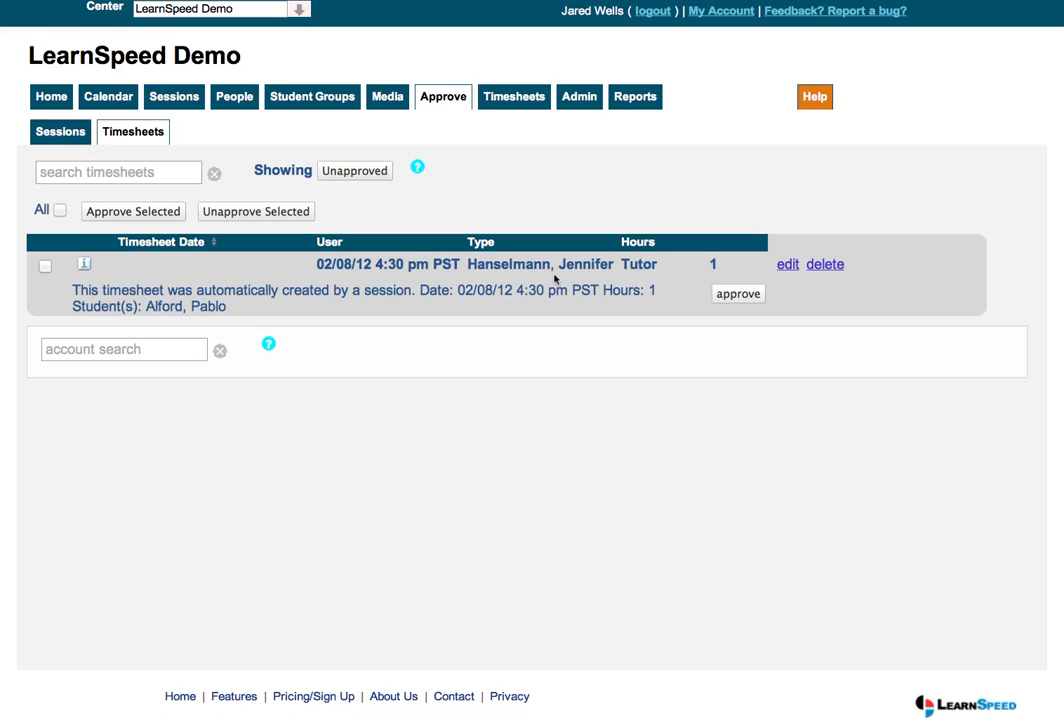
left_click(84, 264)
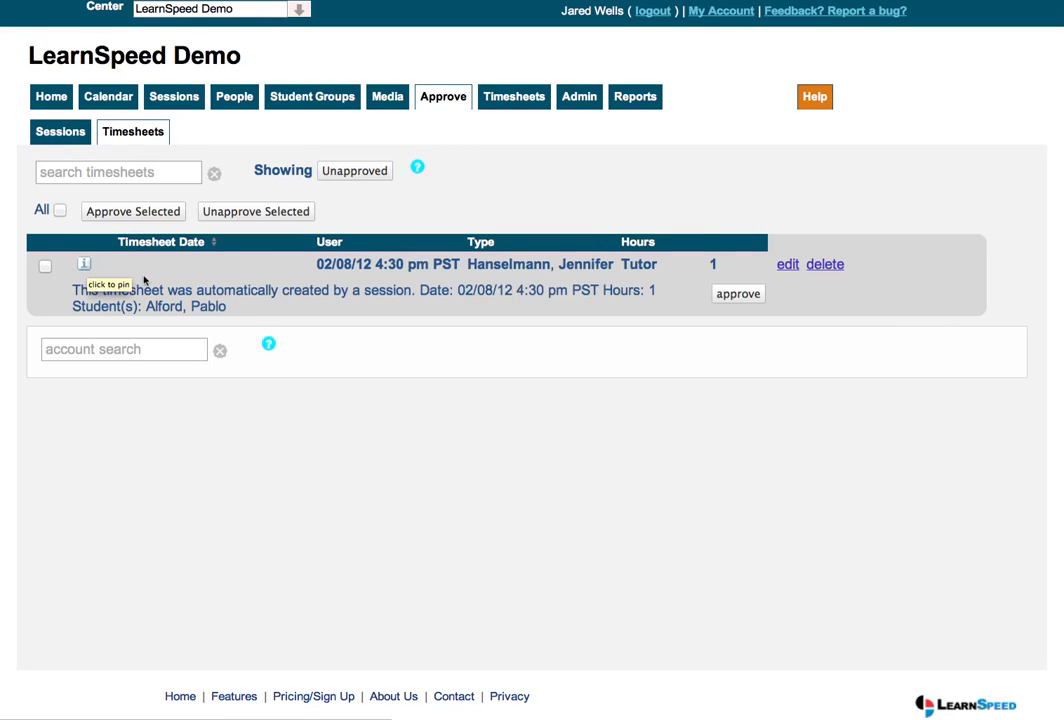
Approve the pending session without emailing session reports to clients, and check the unapproved timesheets
left_click(61, 134)
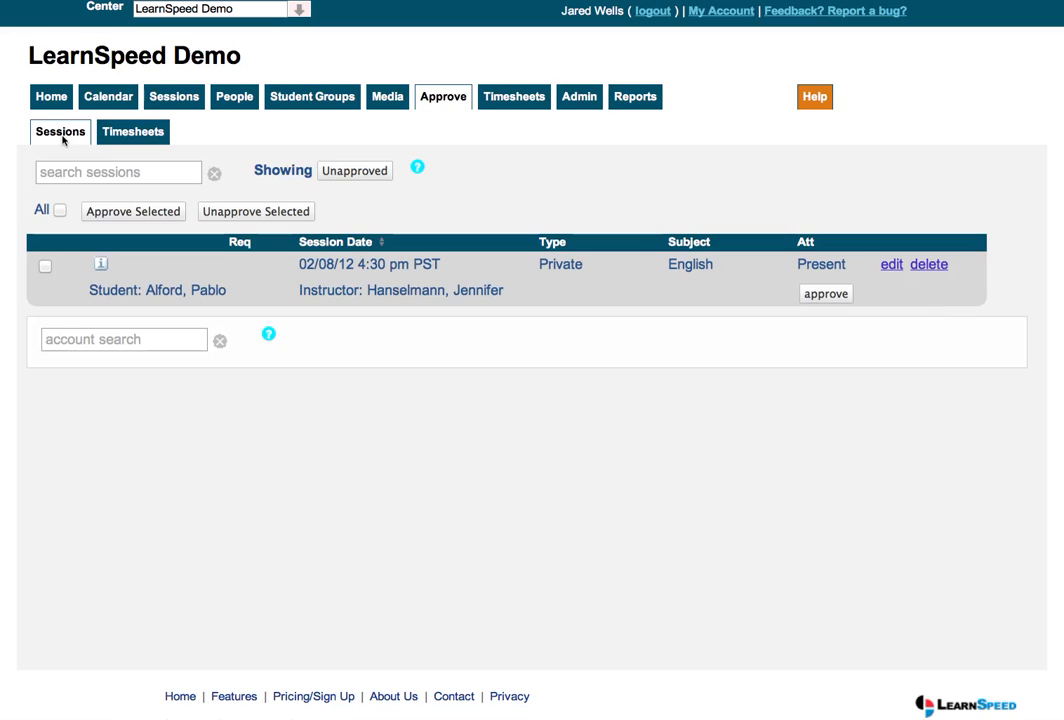
mouse_move(106, 268)
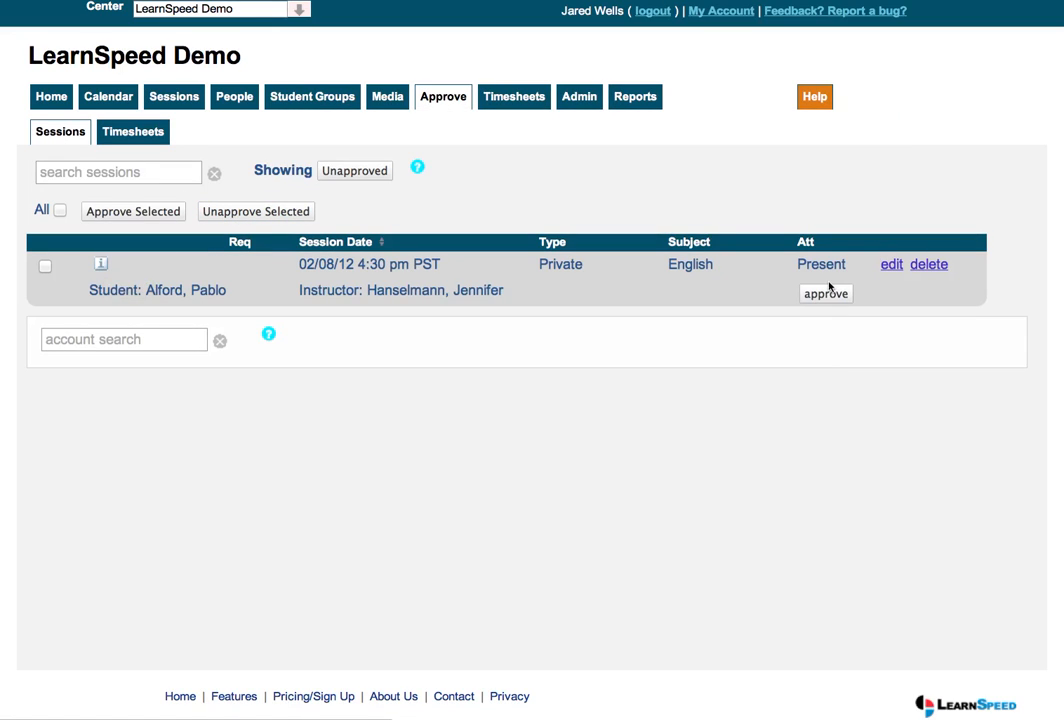
left_click(827, 292)
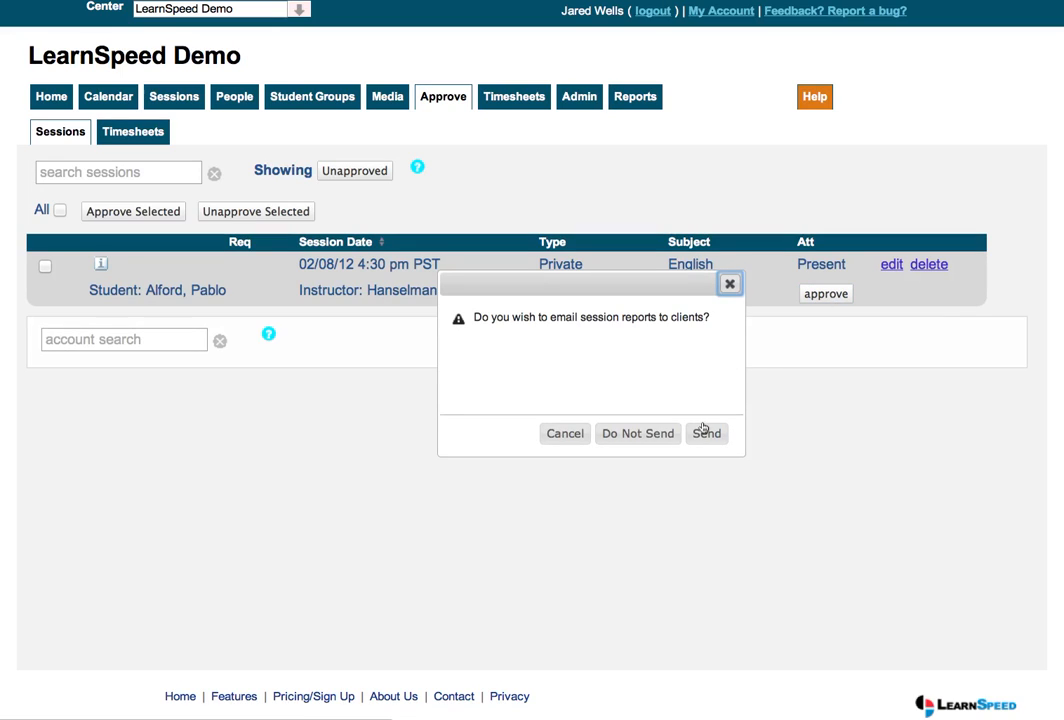
left_click(659, 440)
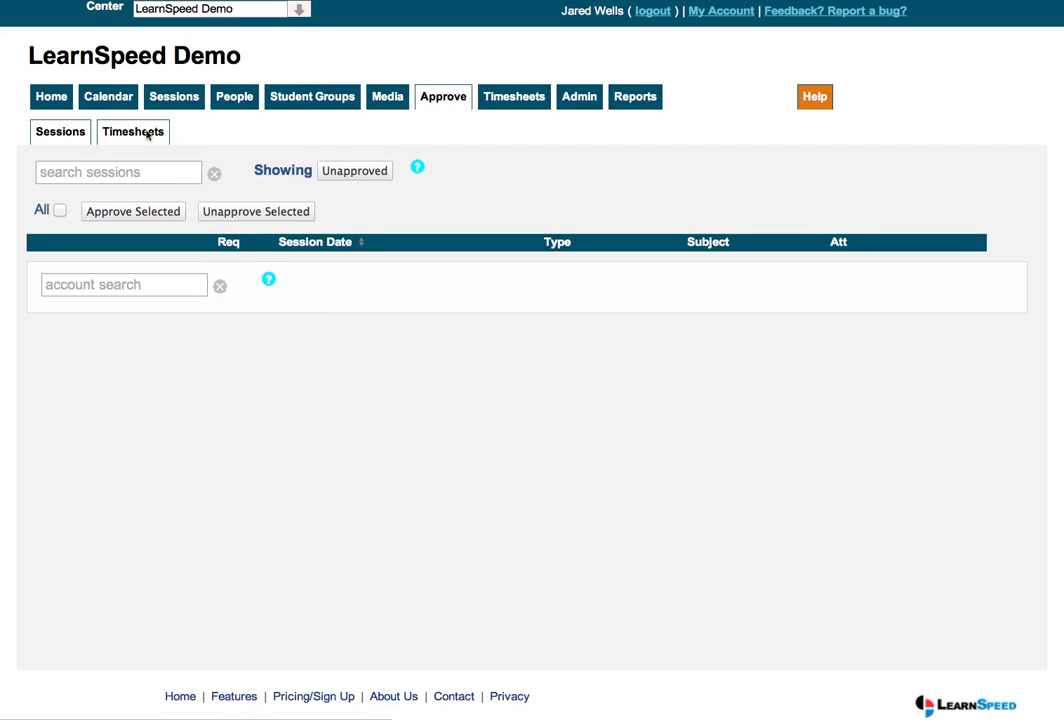
left_click(147, 134)
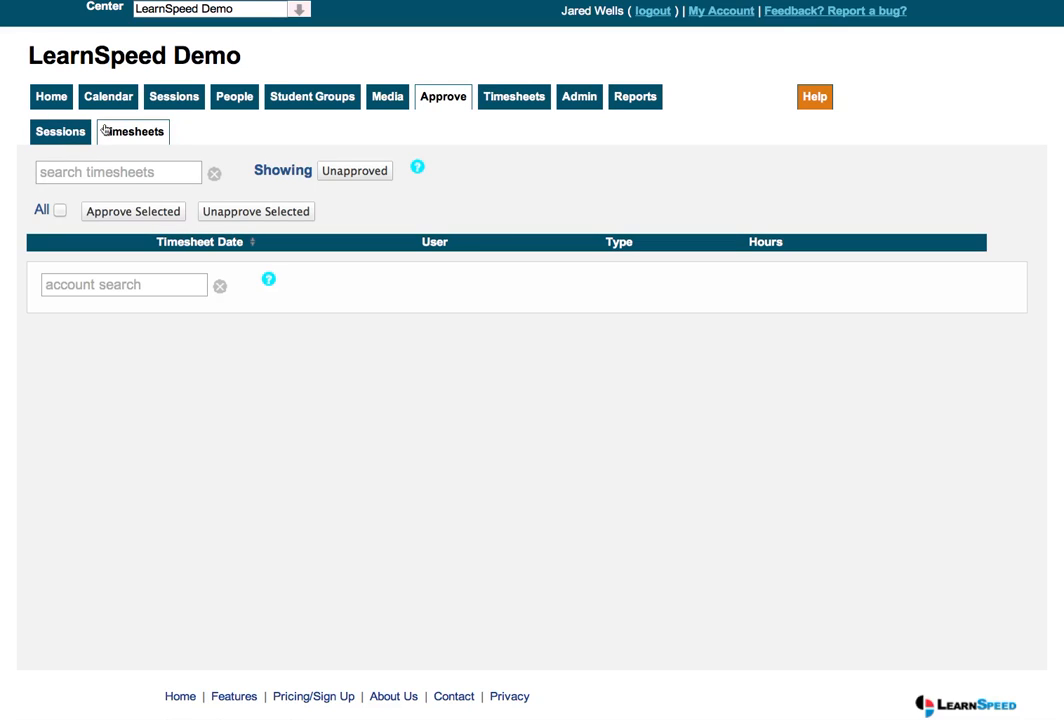
Run the month-to-date Timesheets report and examine the rate and extended amount for the instructor's 02/08/12 session
left_click(634, 96)
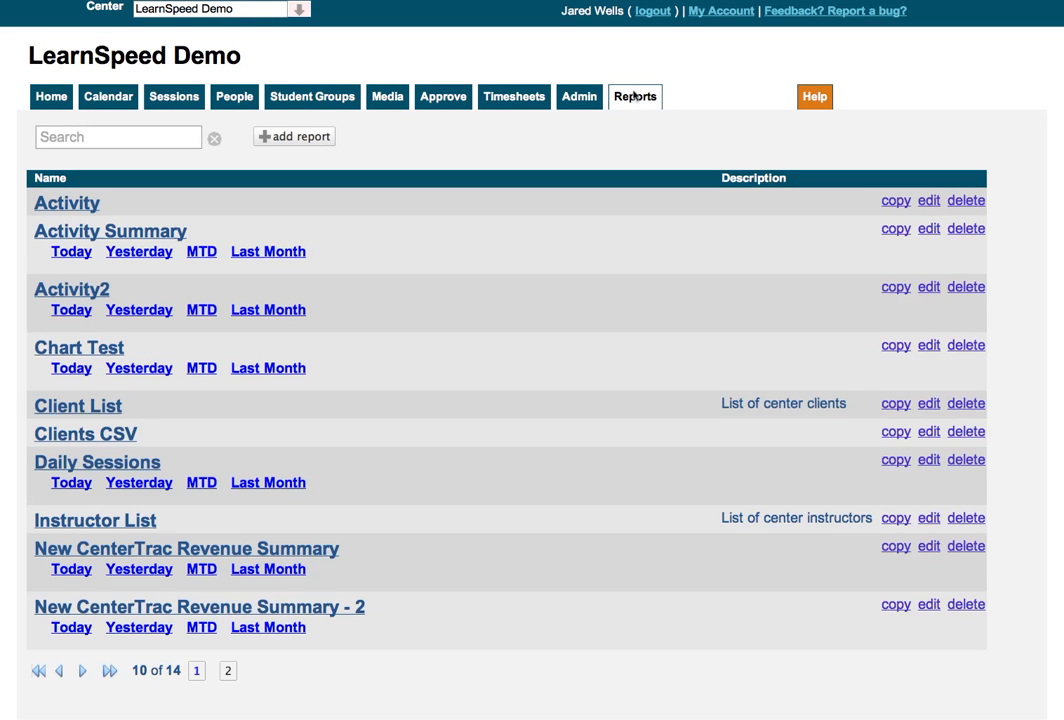
scroll(321, 279, "down", 1)
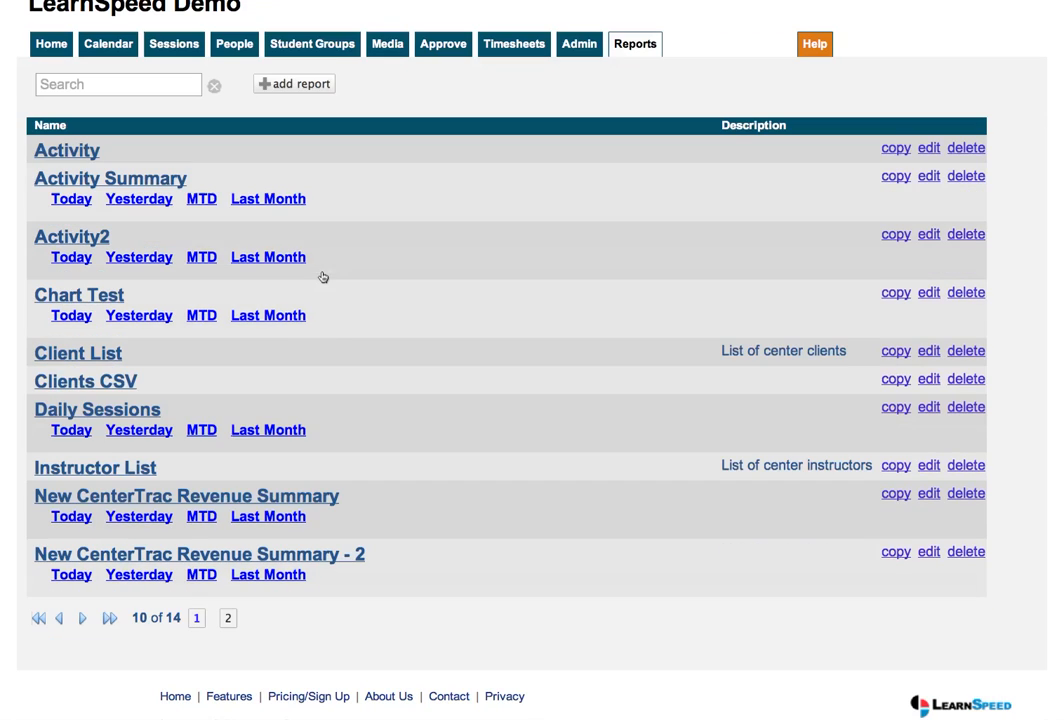
left_click(84, 619)
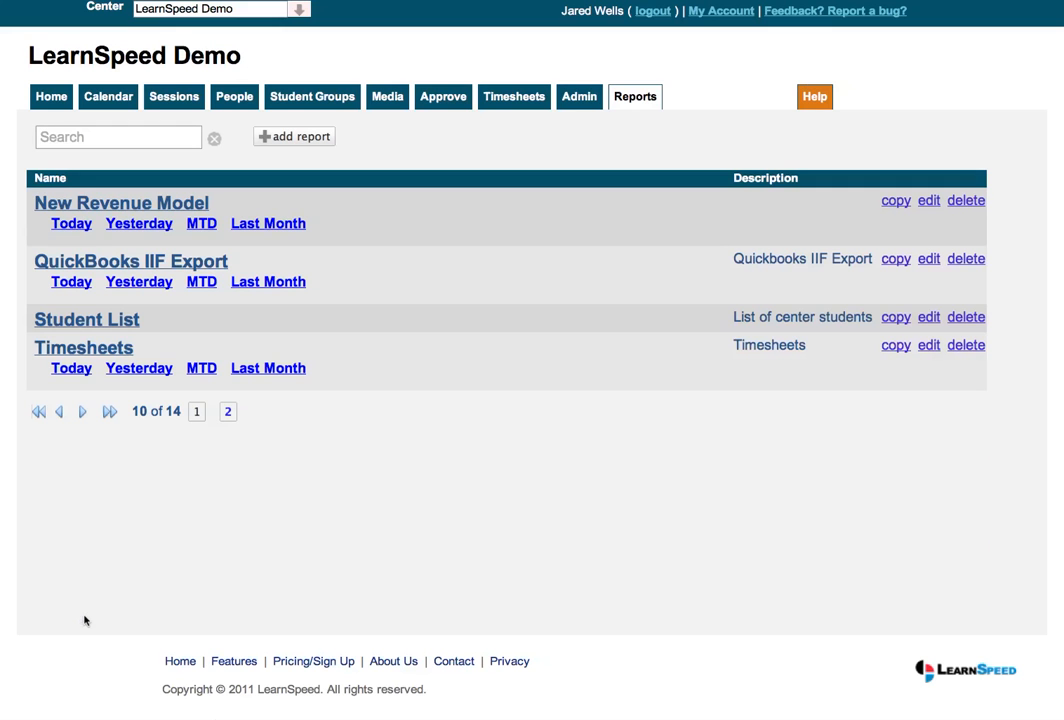
left_click(202, 372)
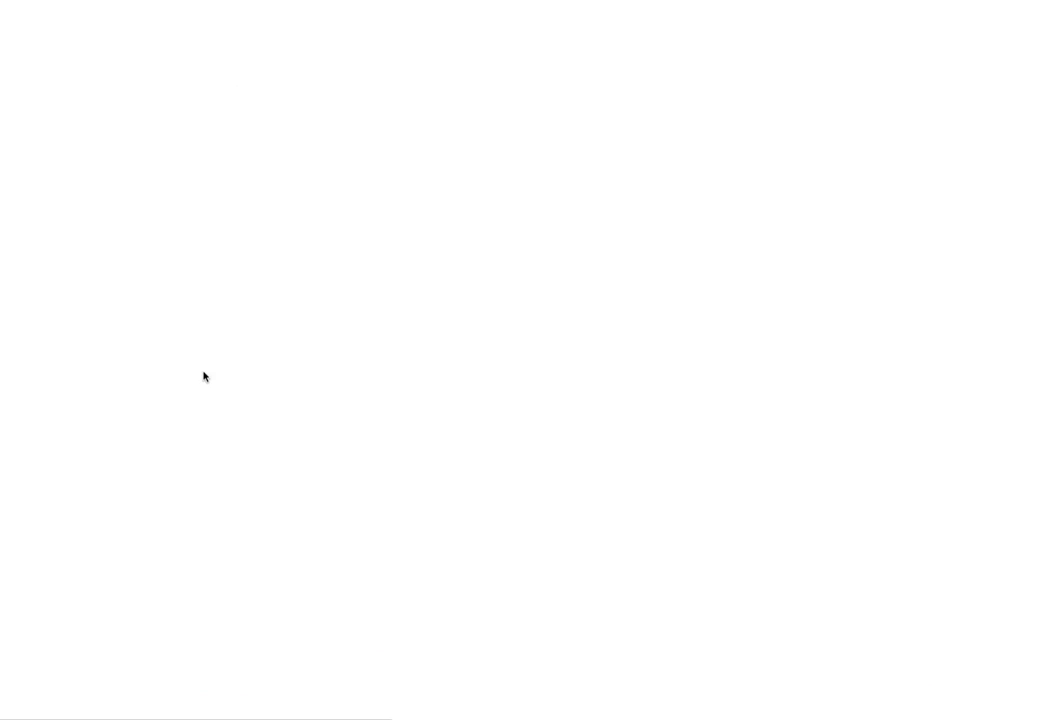
scroll(275, 321, "down", 5)
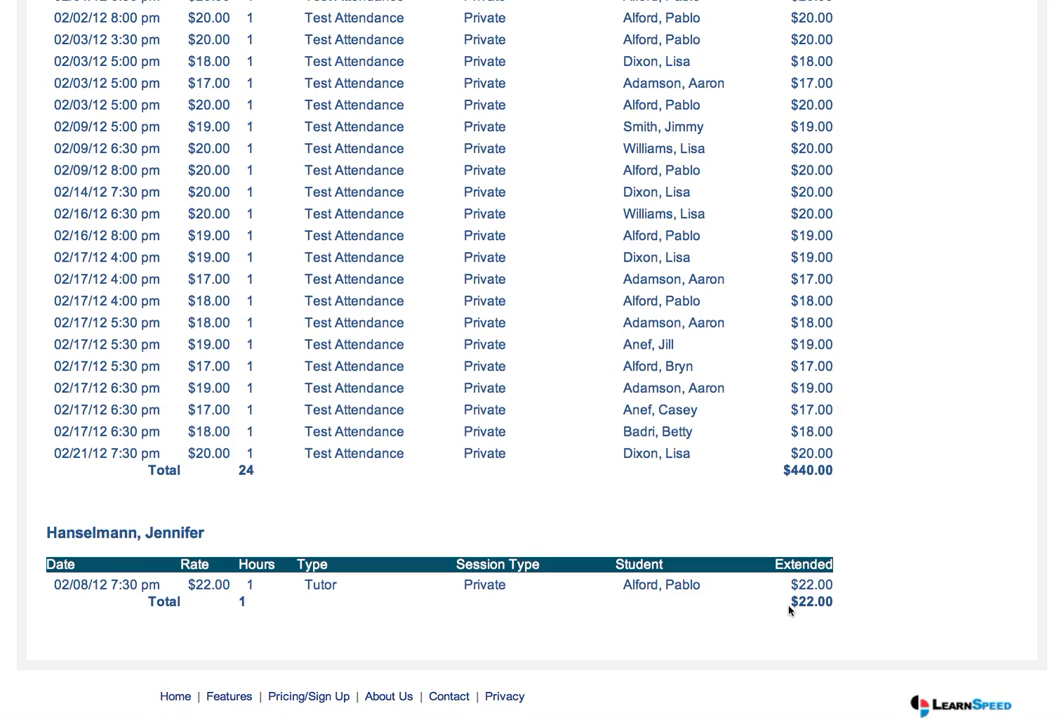
scroll(788, 611, "up", 5)
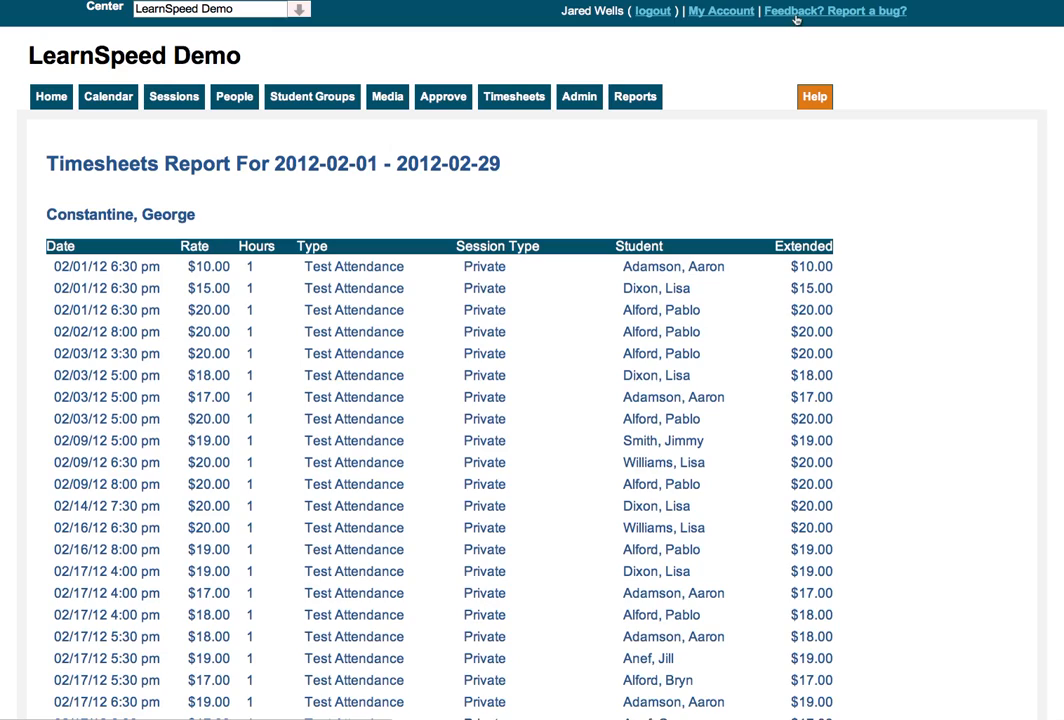
Open the center group administration area
left_click(589, 101)
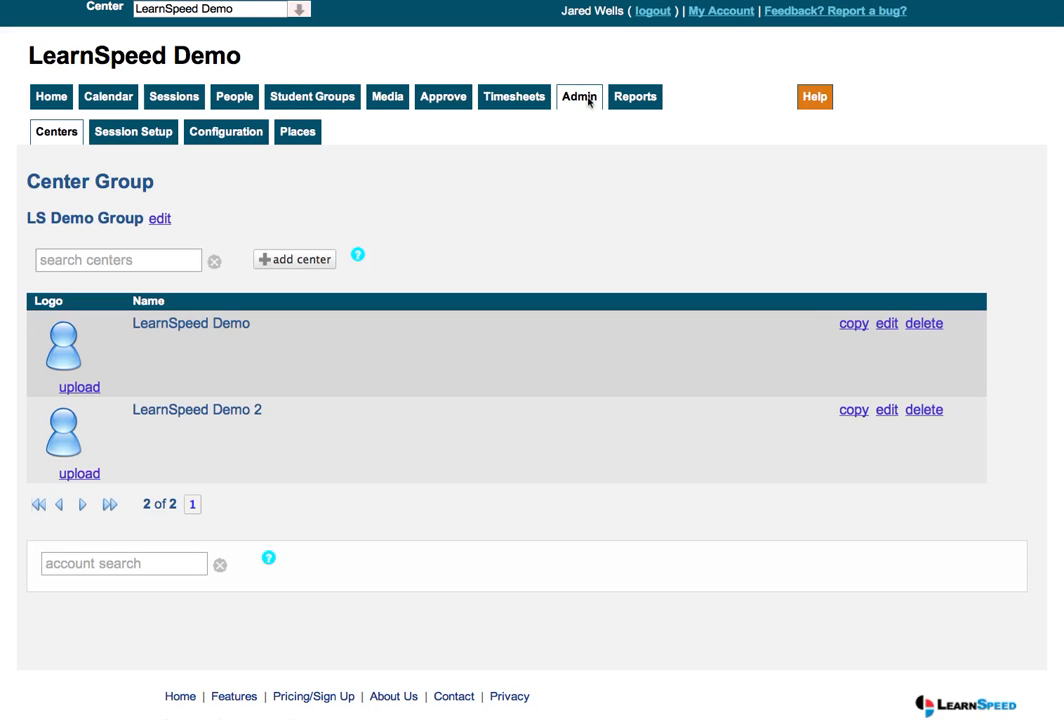